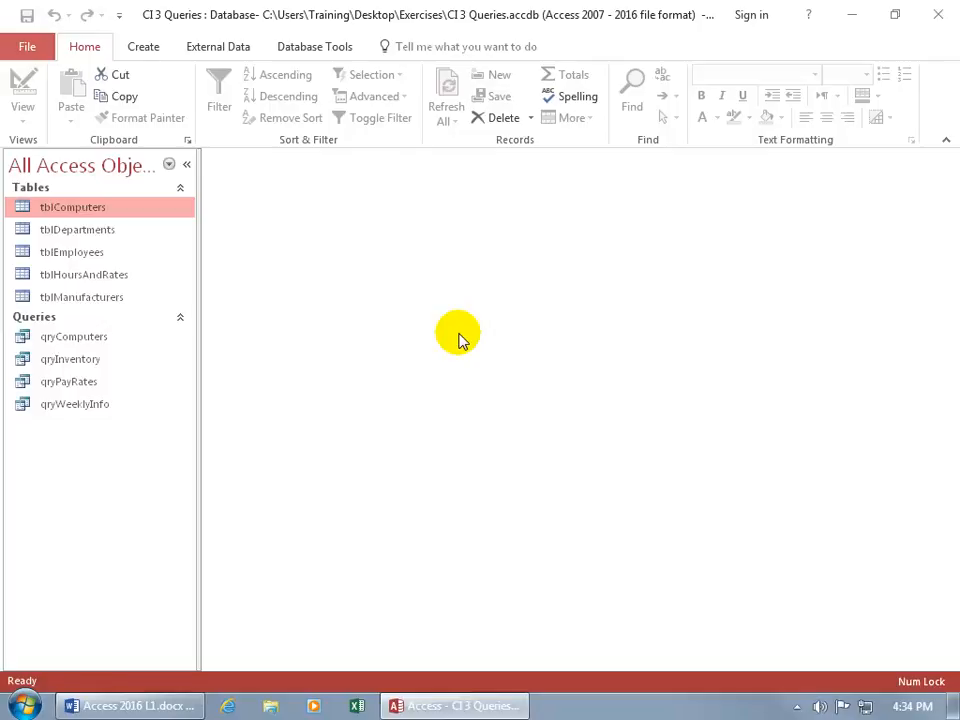
- View the tblComputers table and close it, and open the qryInventory query
double_click(96, 210)
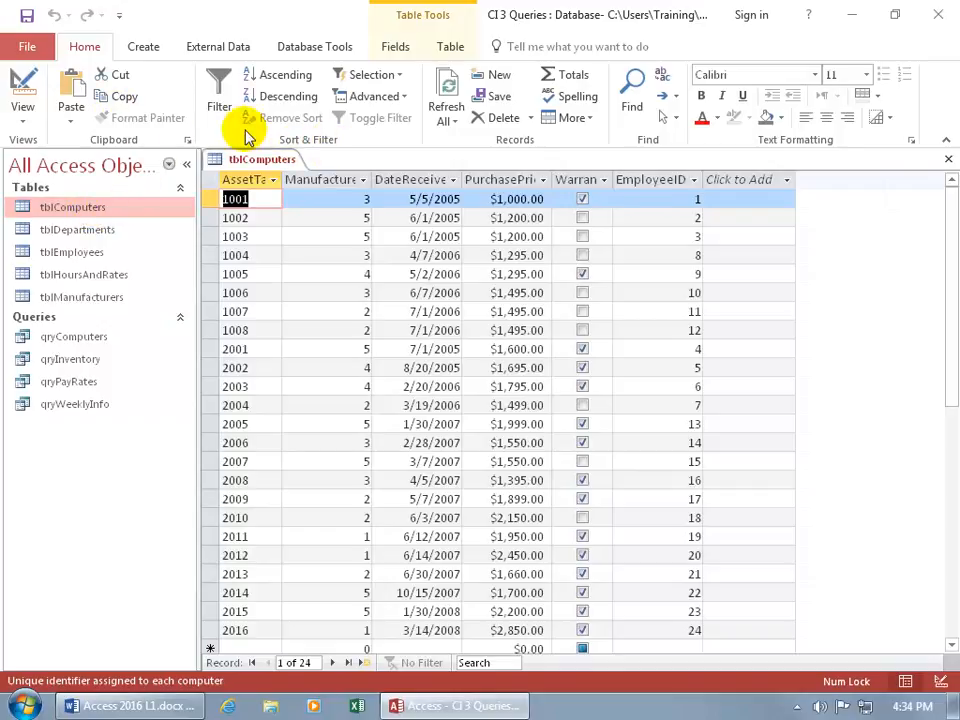
click(948, 159)
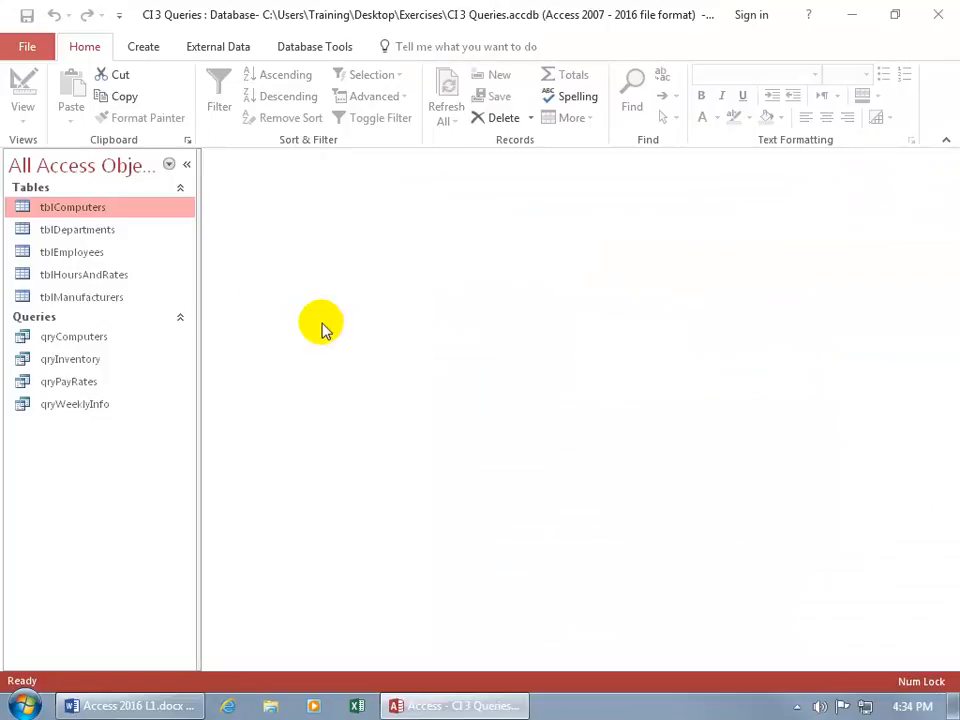
double_click(90, 362)
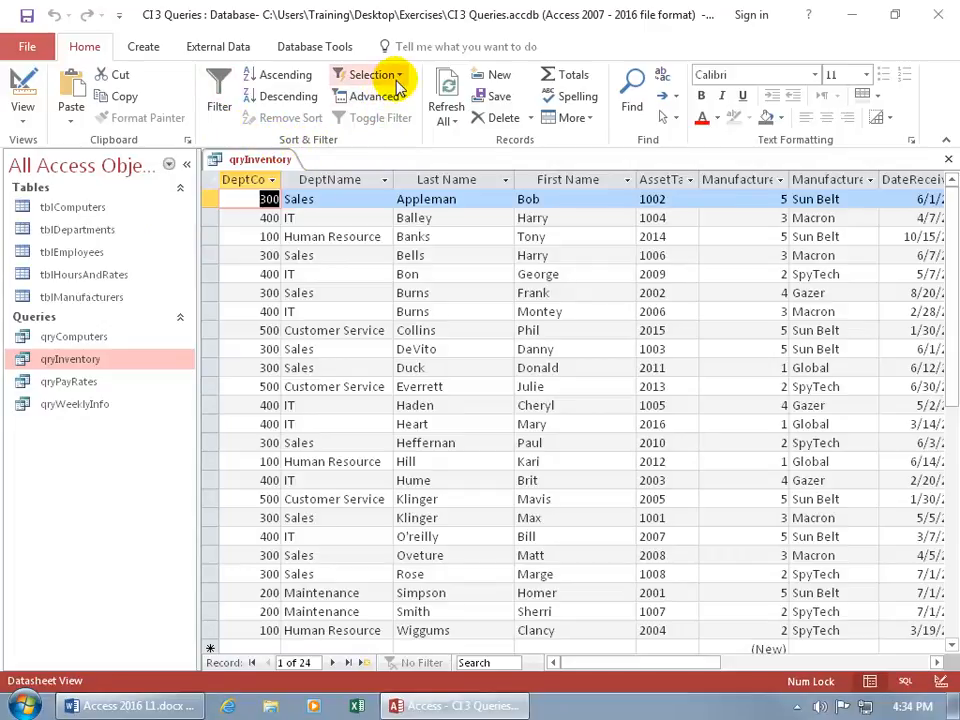
- Filter the qryInventory datasheet to DeptCode equal to 100, toggle the filter off and on, and clear all filters
right_click(258, 238)
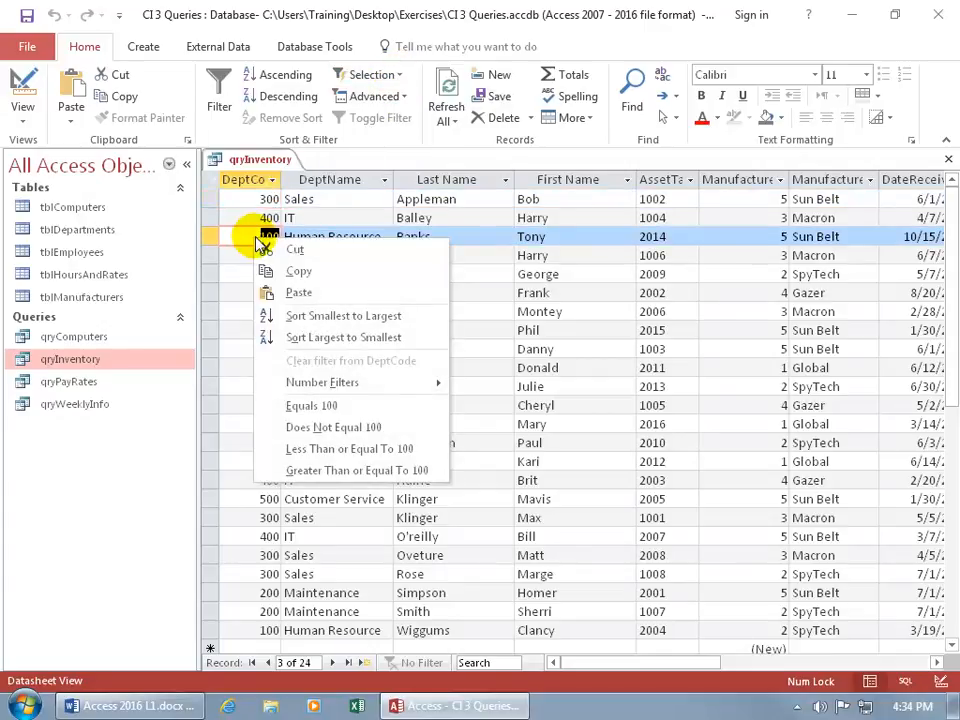
click(294, 406)
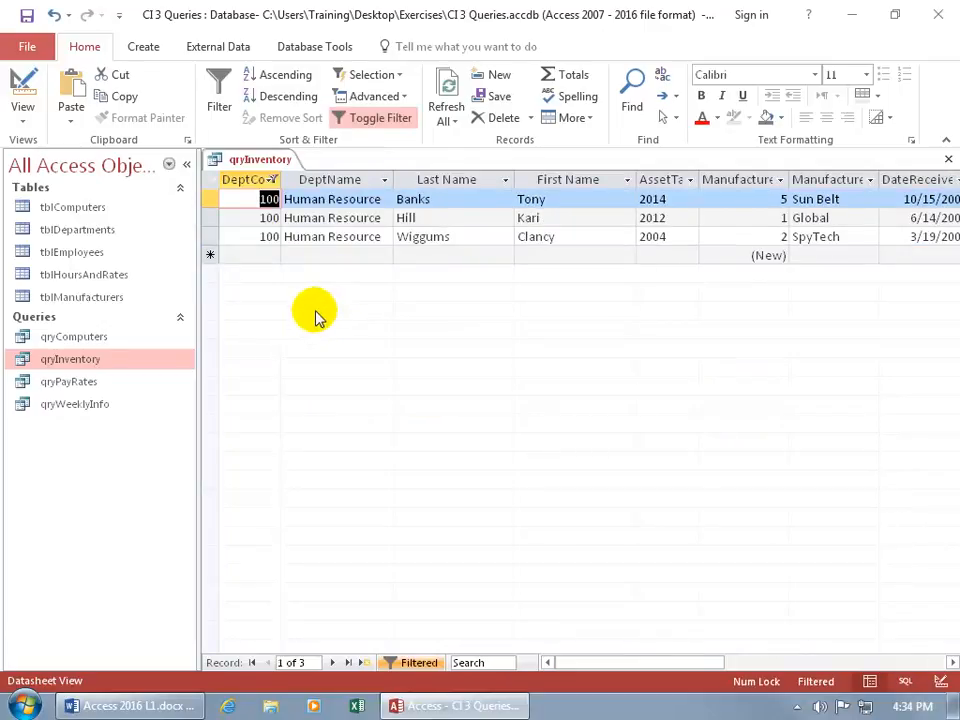
click(420, 663)
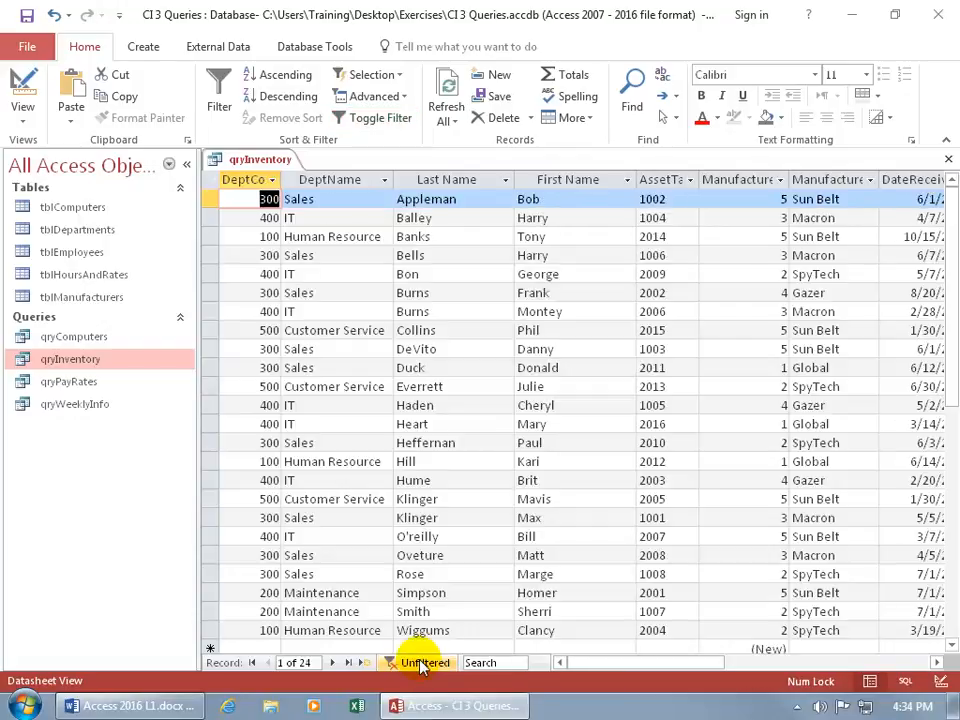
click(422, 664)
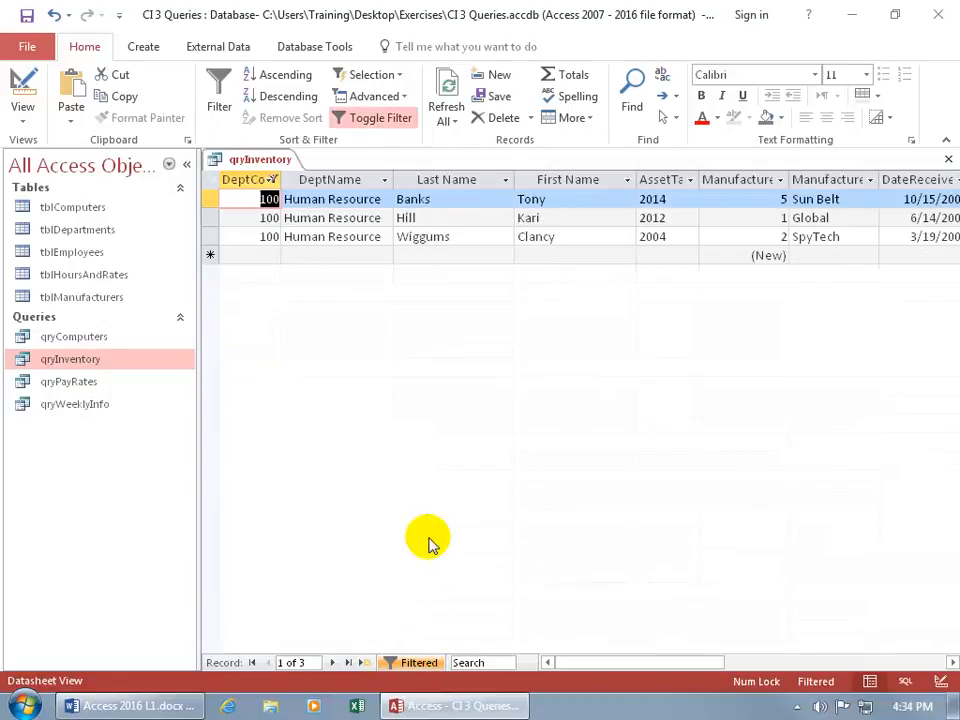
click(393, 95)
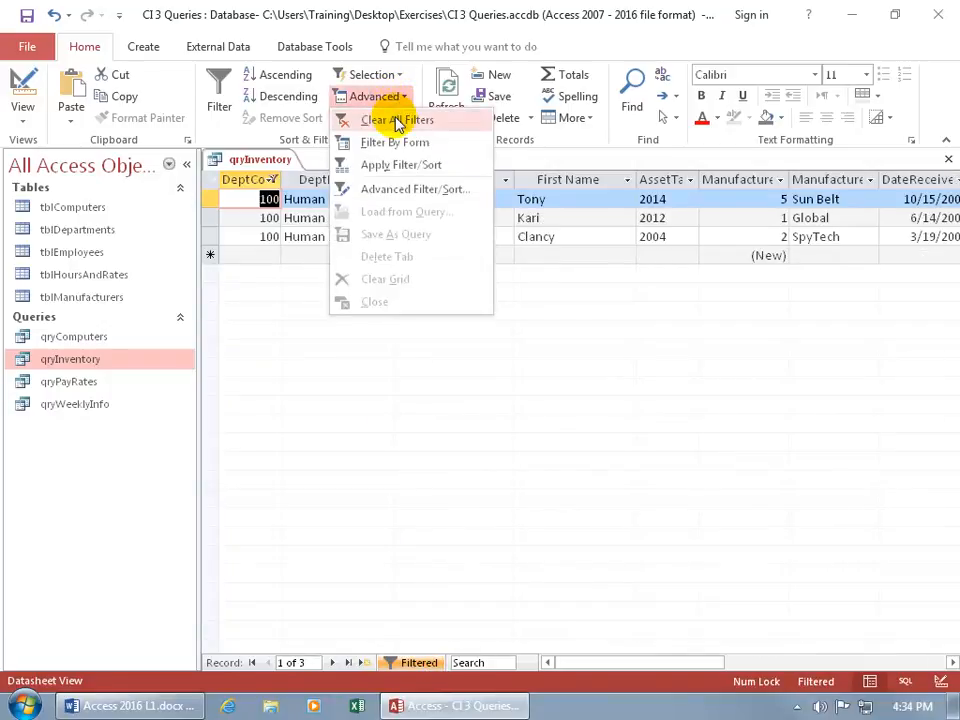
click(396, 120)
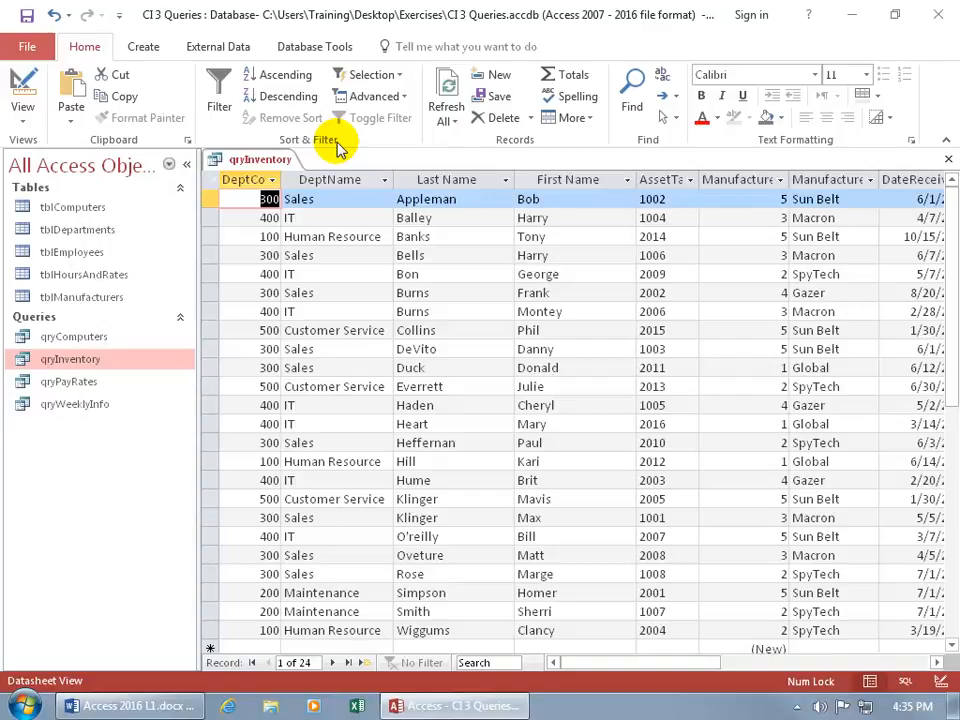
- Show qryInventory in Design View, enlarge the table pane to fit all tblComputers fields, and review the grid's columns through Warranty
right_click(260, 162)
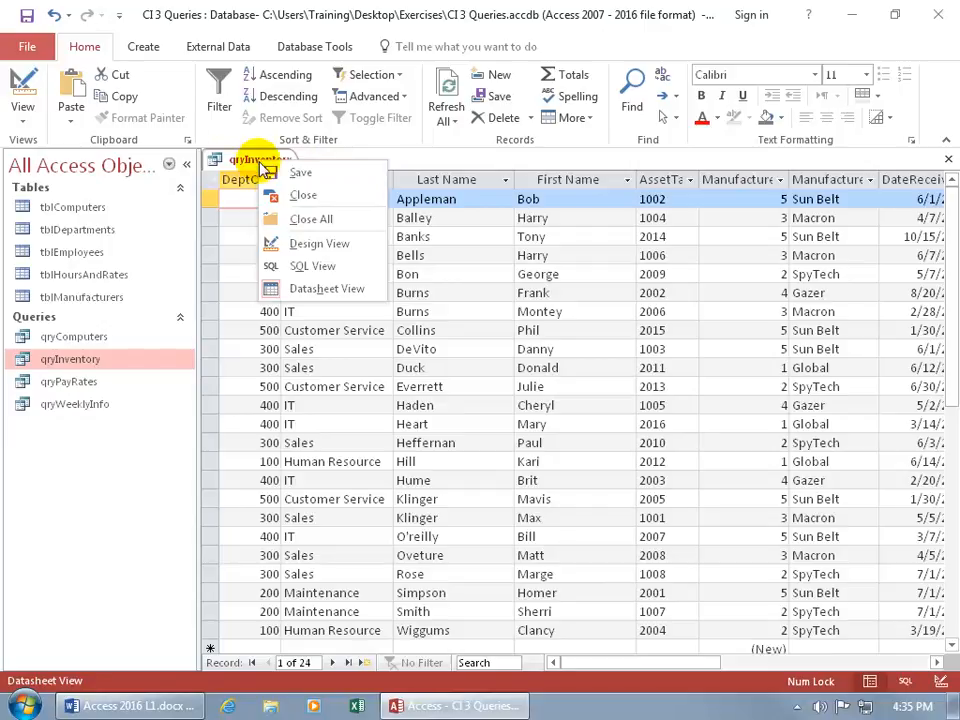
click(290, 244)
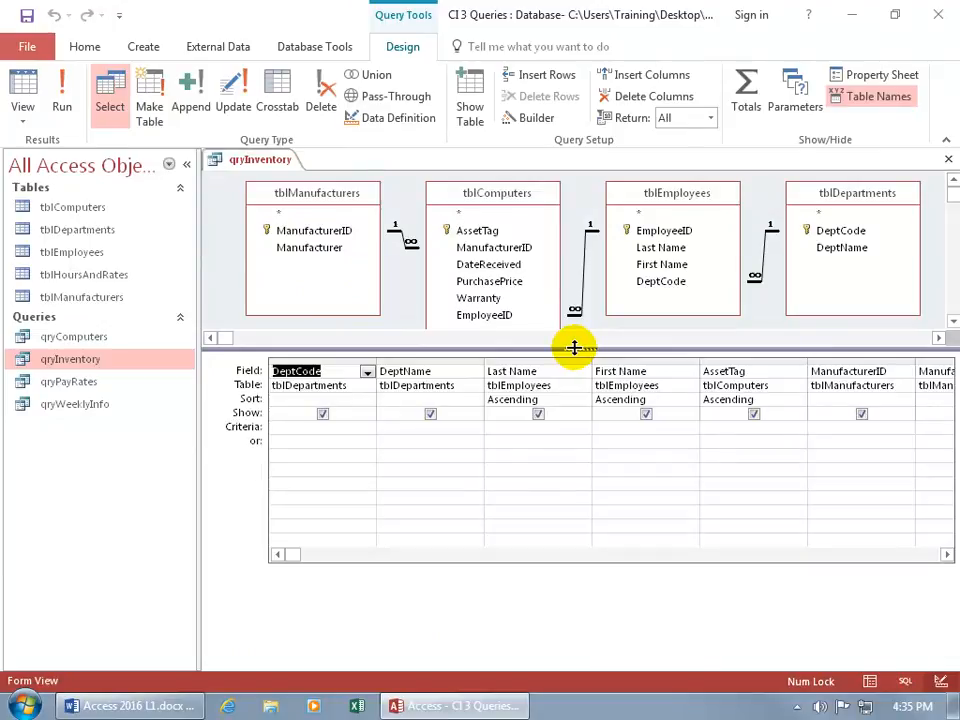
drag(574, 348, 575, 379)
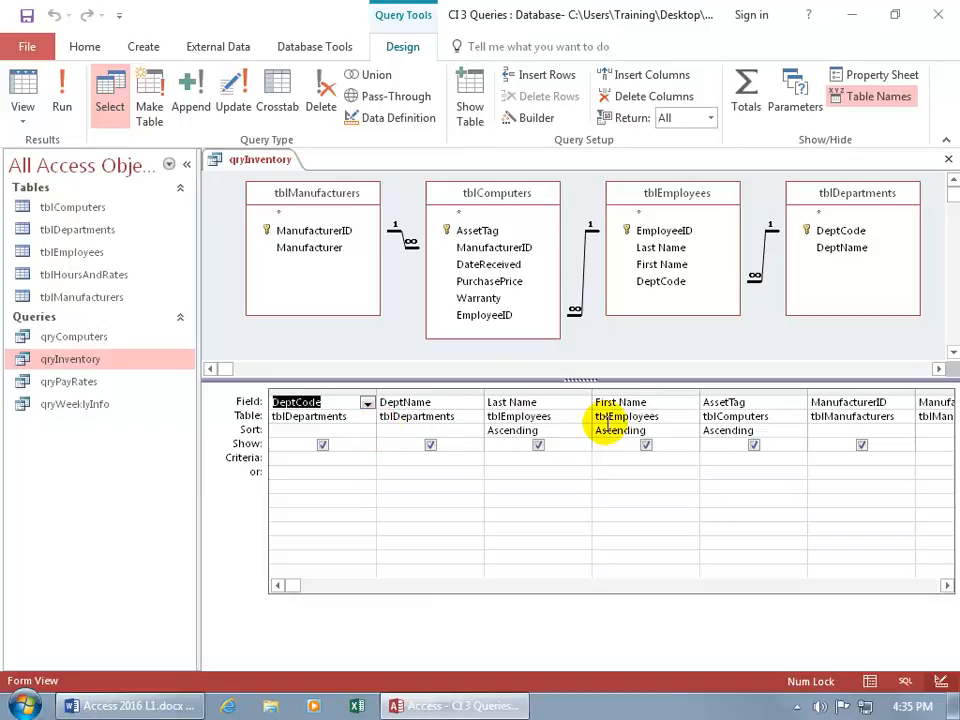
click(947, 587)
click(947, 587)
click(947, 587)
click(947, 587)
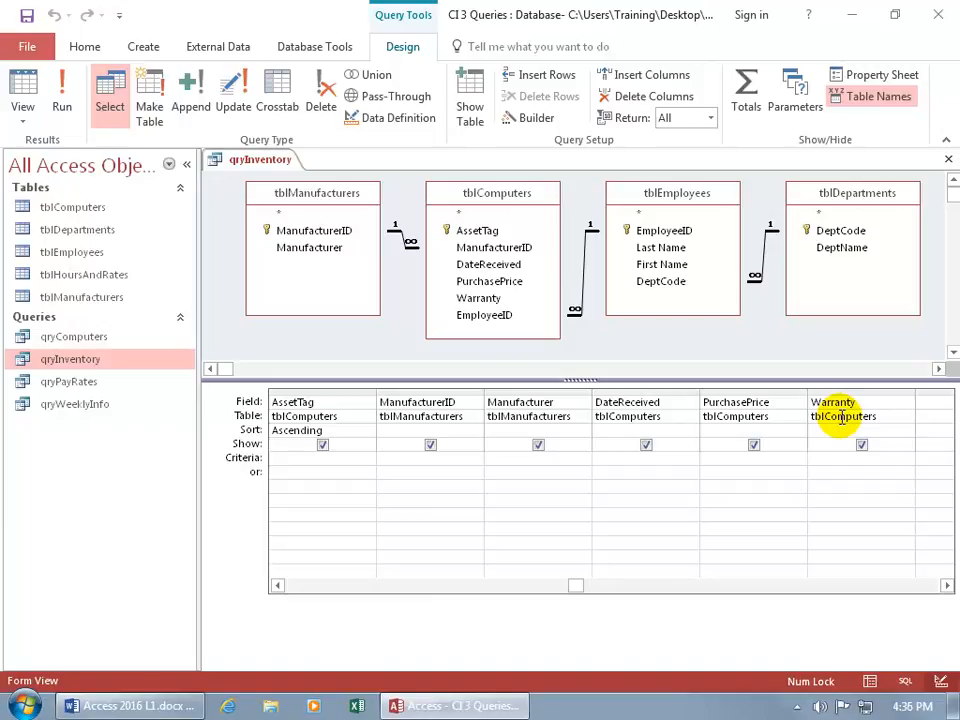
drag(576, 587, 300, 587)
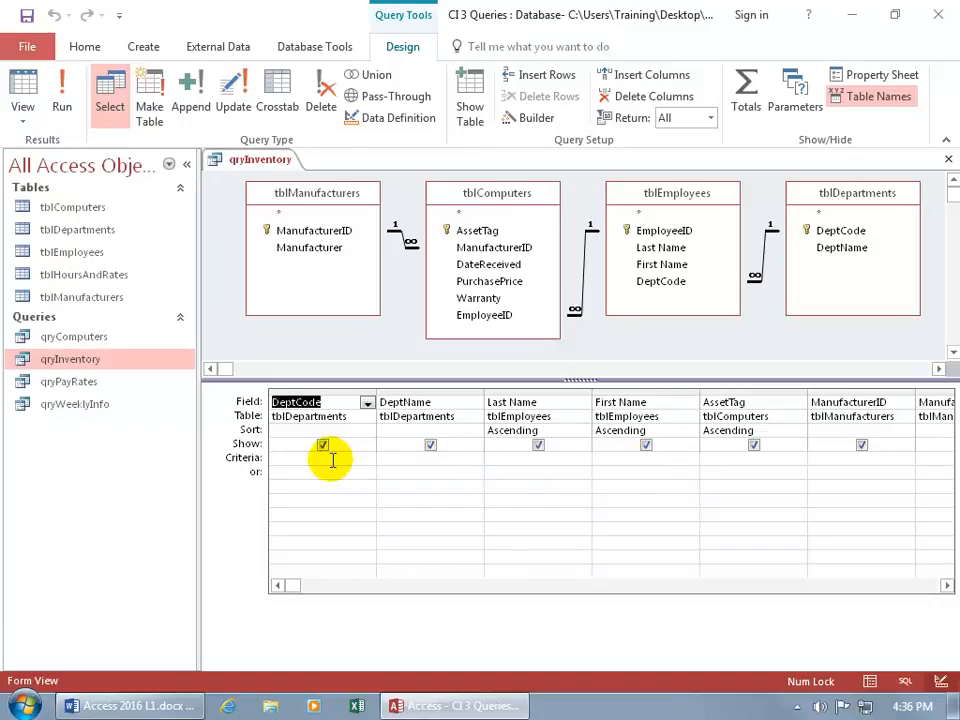
- Enter 100 as the DeptCode criterion in the query design grid
click(292, 458)
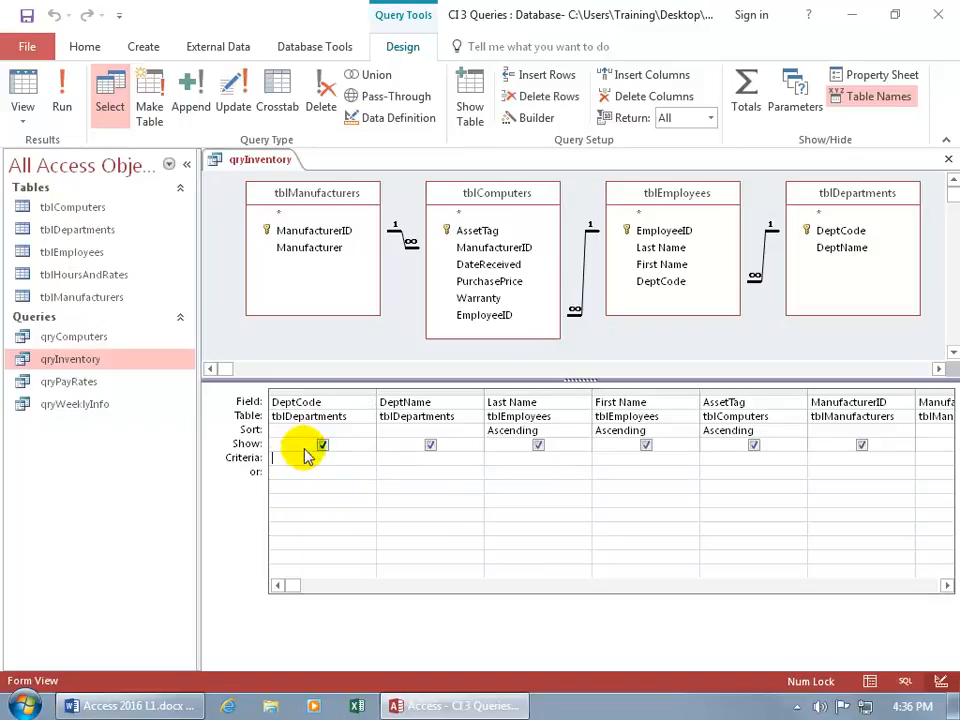
click(402, 457)
click(345, 460)
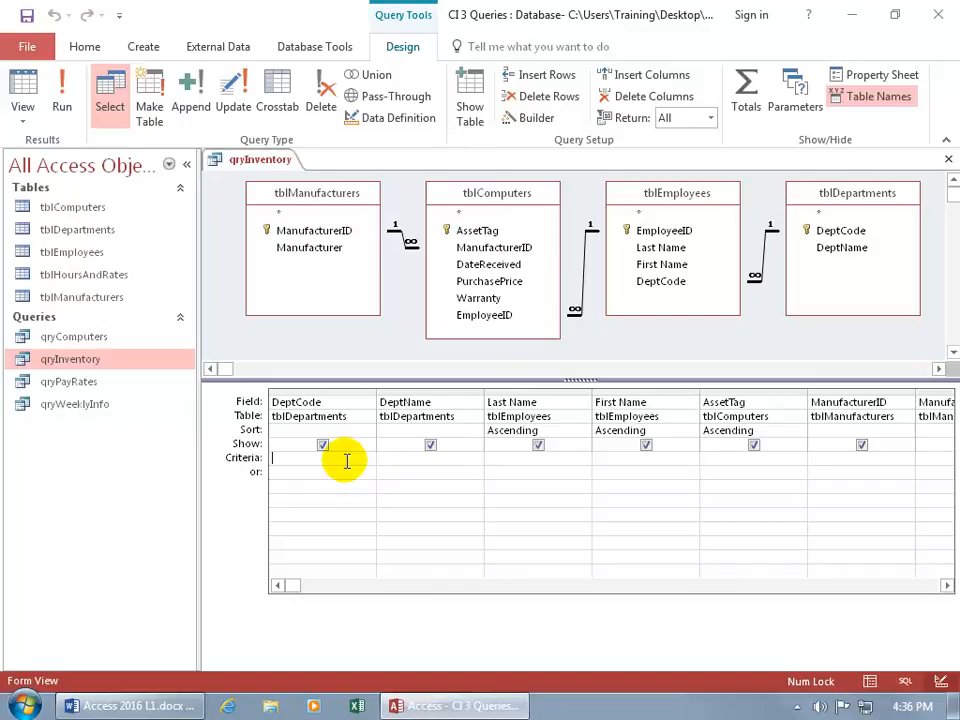
text(100)
key(Tab)
- Replace the DeptCode criterion with the word "text" and try to show the query results
drag(330, 457, 242, 456)
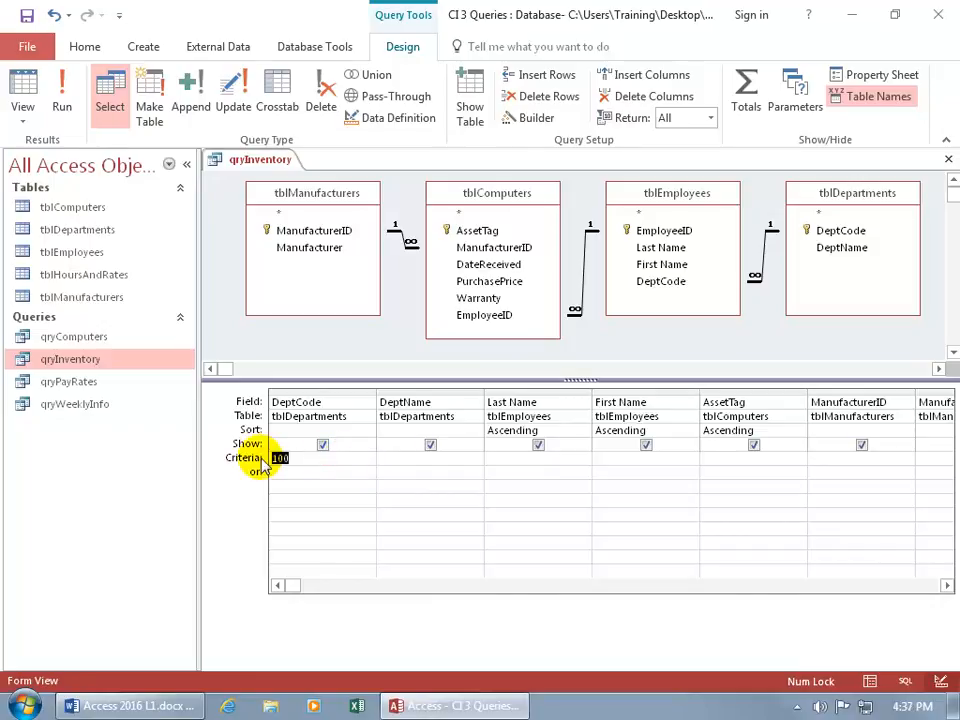
key(Delete)
text(text)
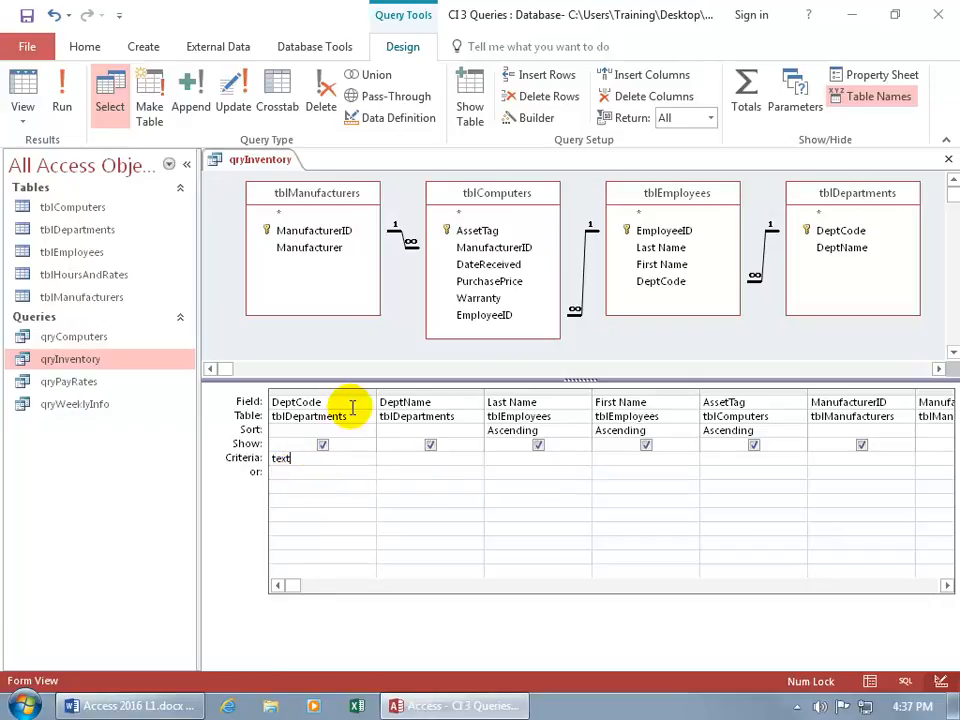
key(Tab)
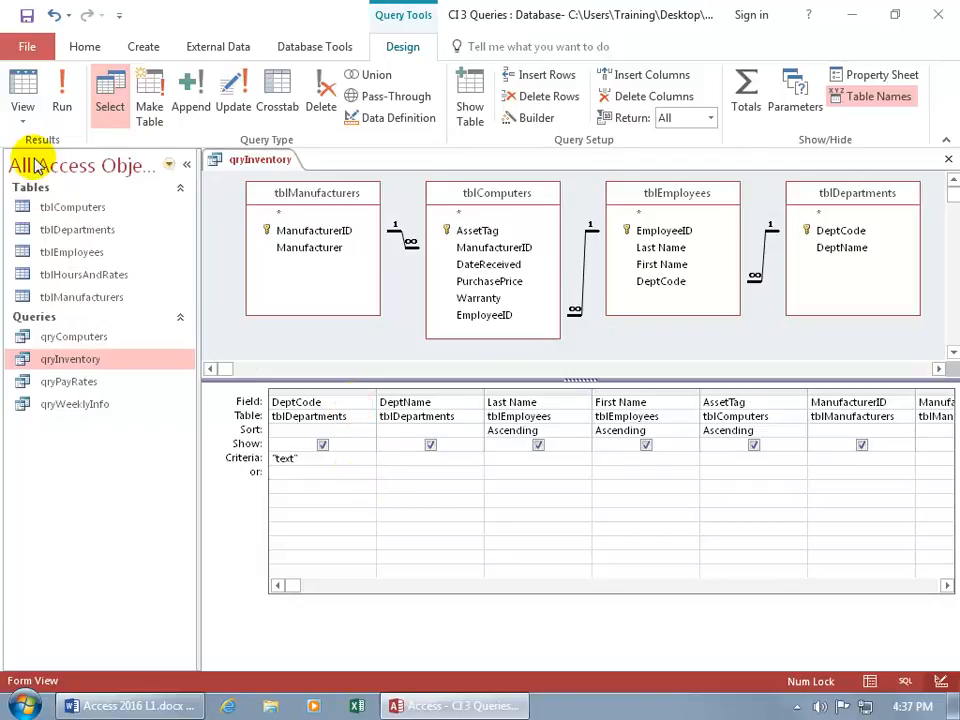
click(28, 93)
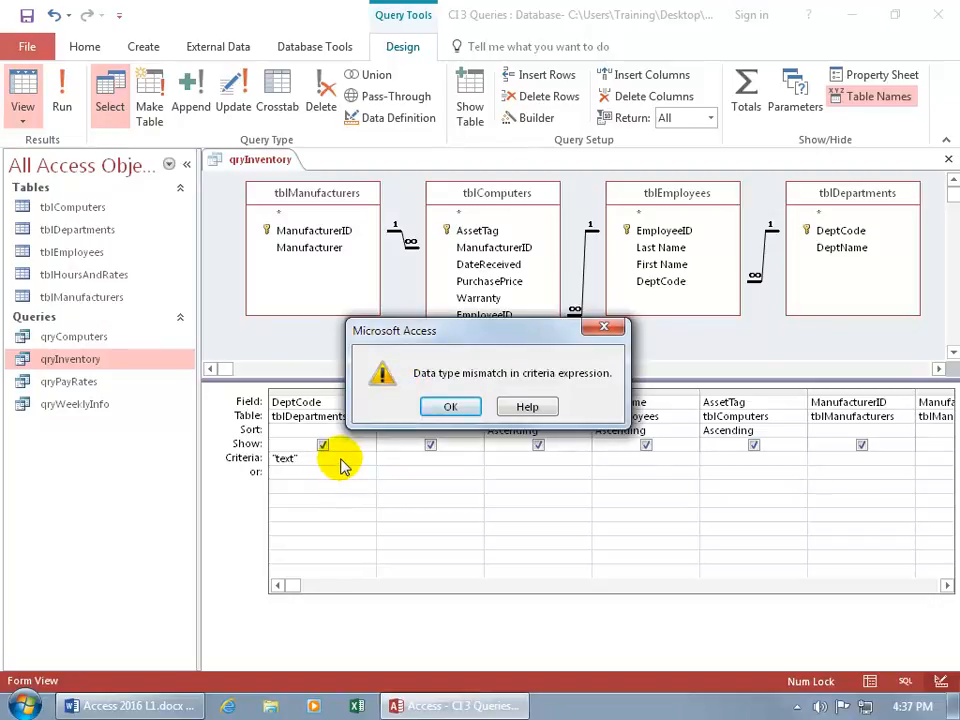
click(465, 408)
- Set the DeptCode criterion to 100 and show the query results in Datasheet View
drag(318, 457, 242, 457)
key(Delete)
text(100)
key(Tab)
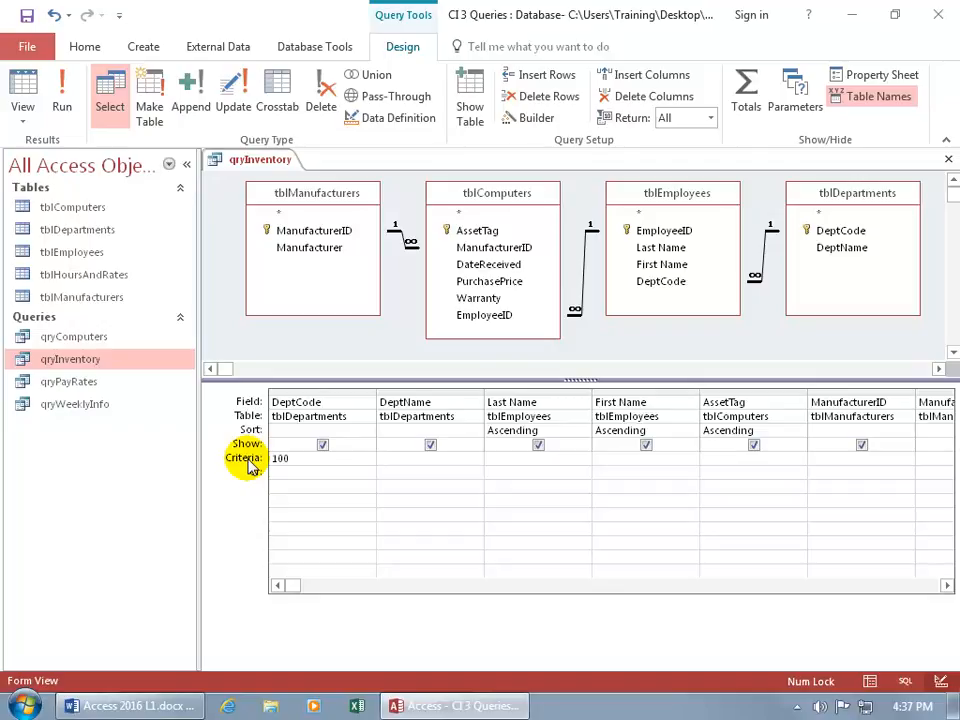
click(25, 84)
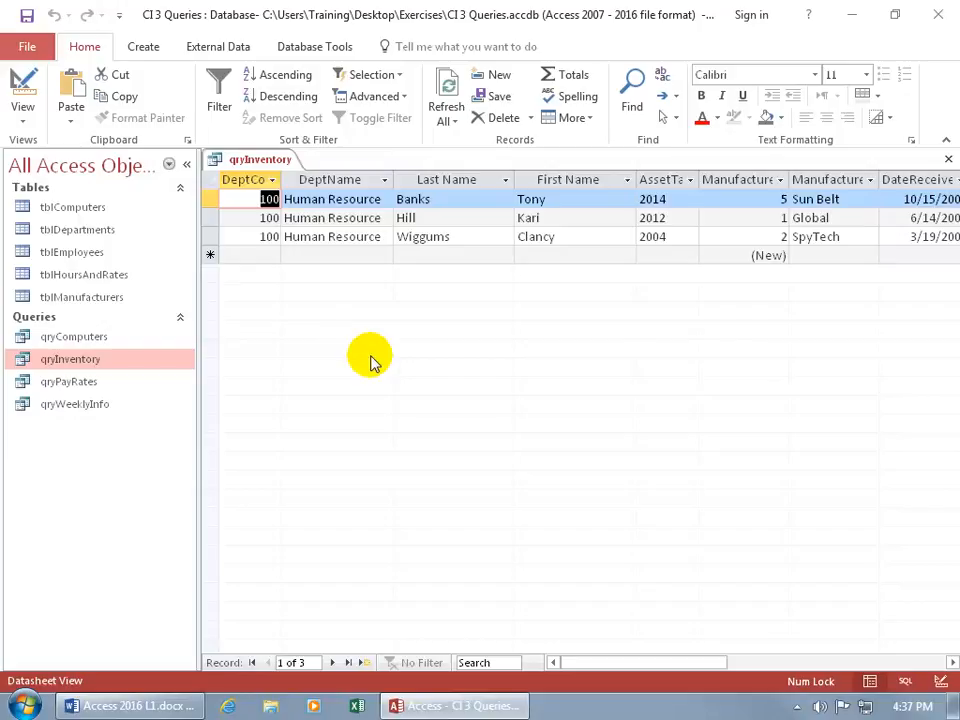
- Return qryInventory to Design View and set the PurchasePrice criterion to <1500
right_click(255, 160)
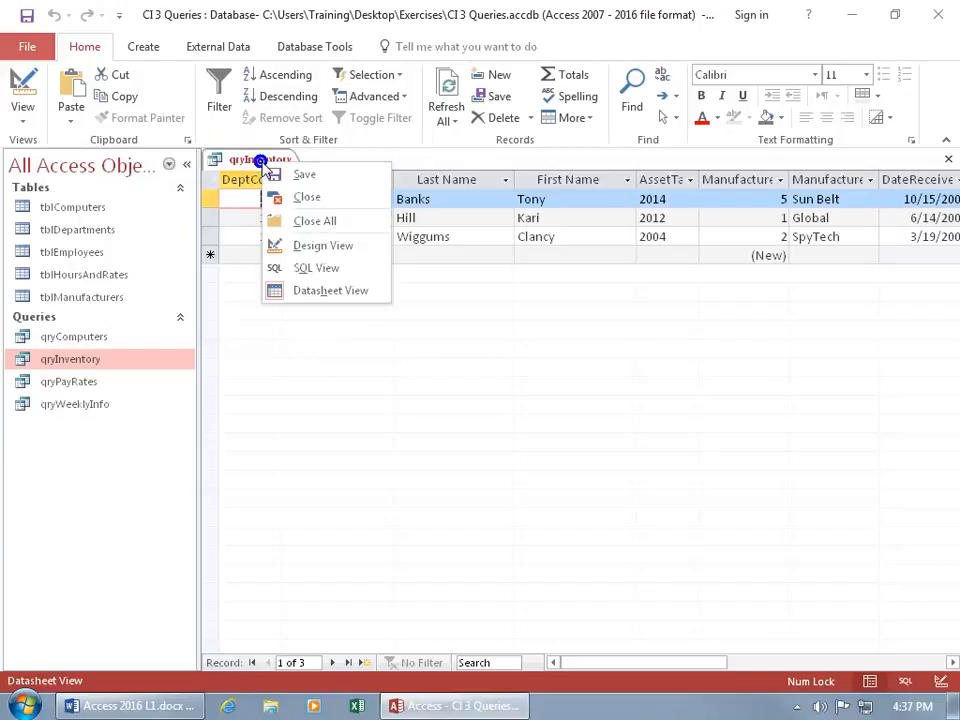
click(308, 247)
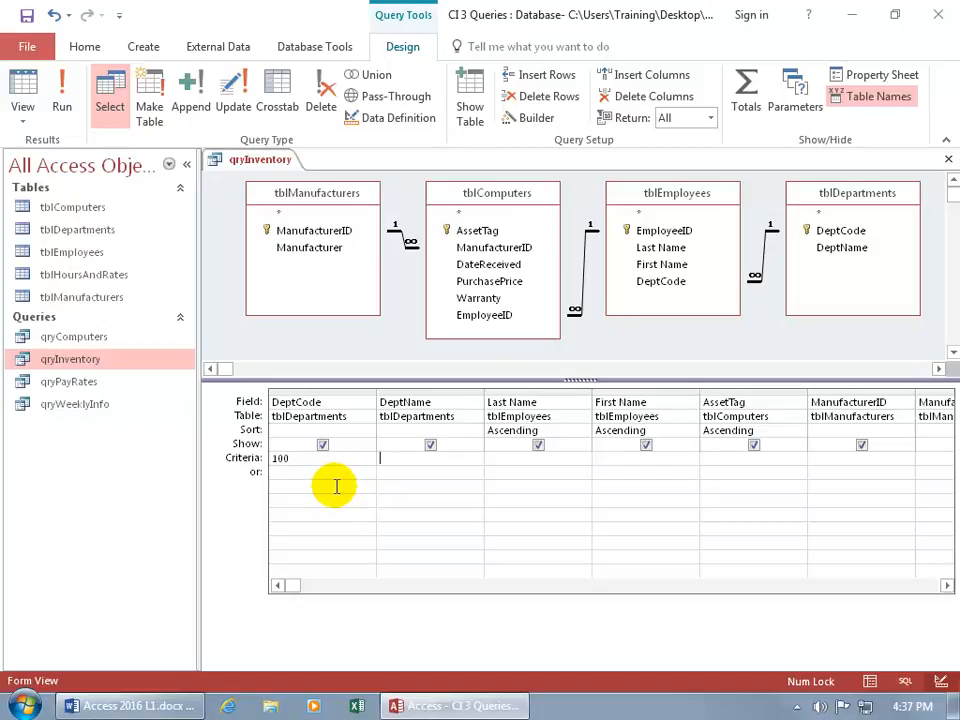
click(947, 585)
click(947, 585)
click(947, 585)
click(947, 585)
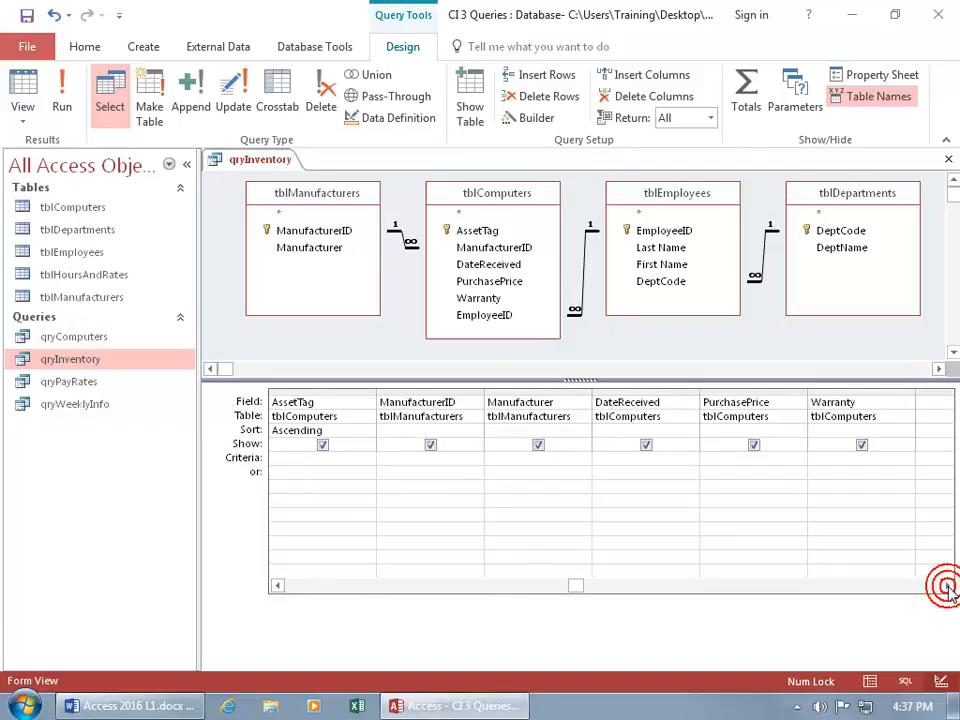
click(947, 585)
click(647, 458)
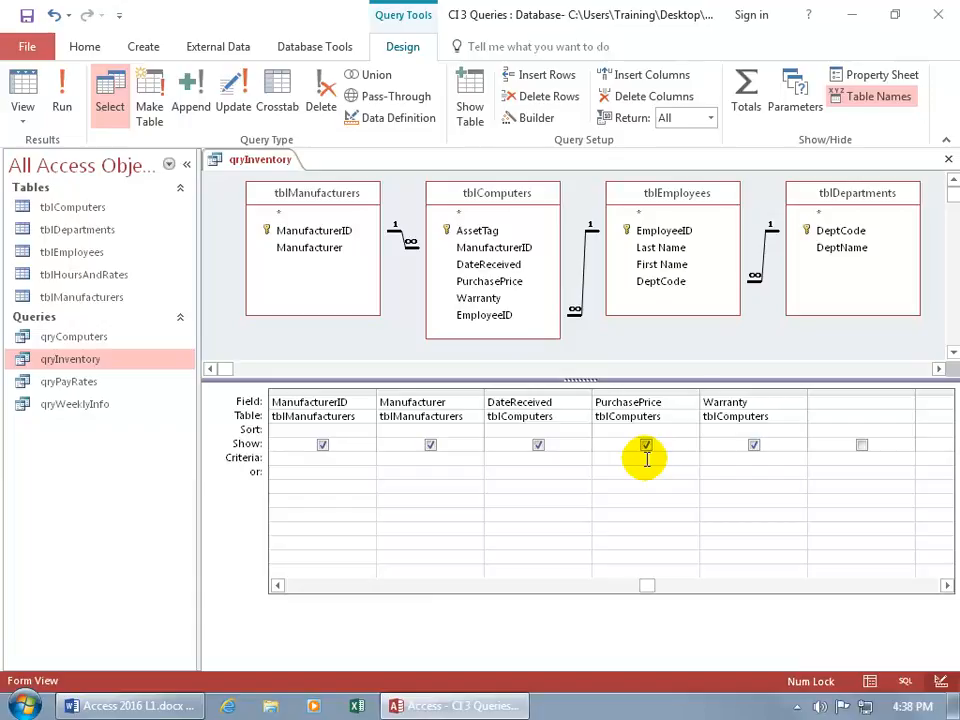
click(647, 459)
text(< 1500)
key(Tab)
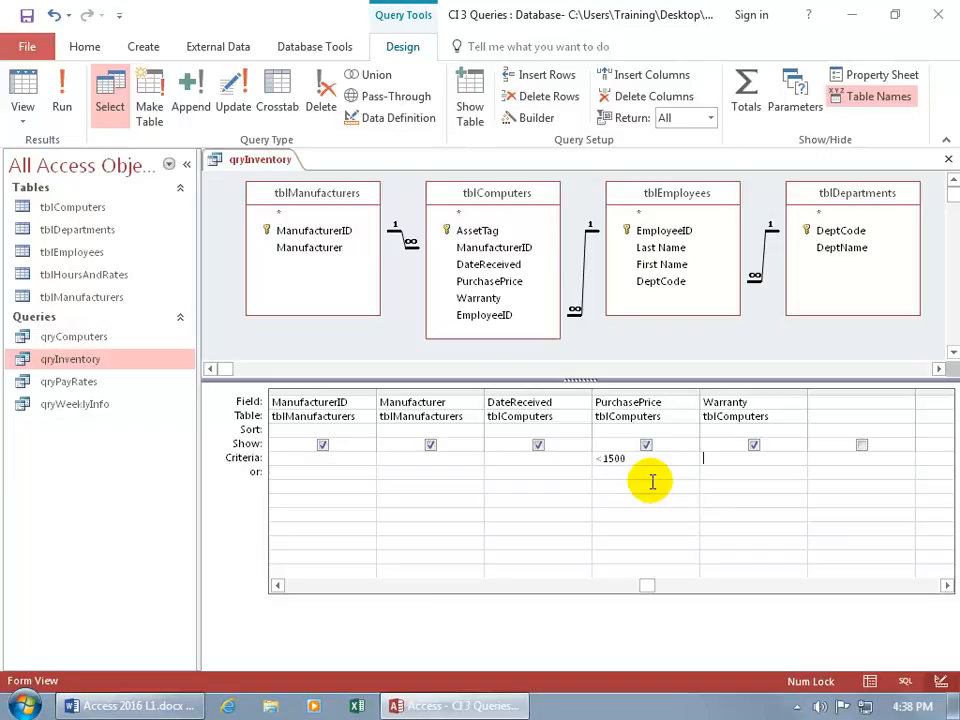
- Try the PurchasePrice criterion as =<1500 and remove the leading equals sign
click(598, 458)
text(=)
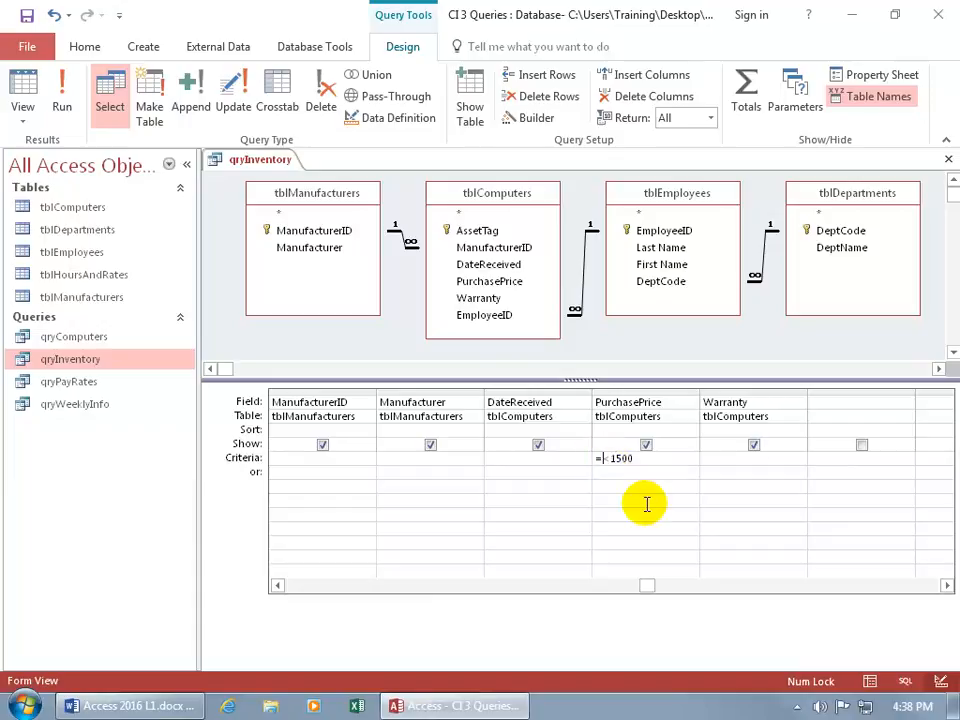
key(Return)
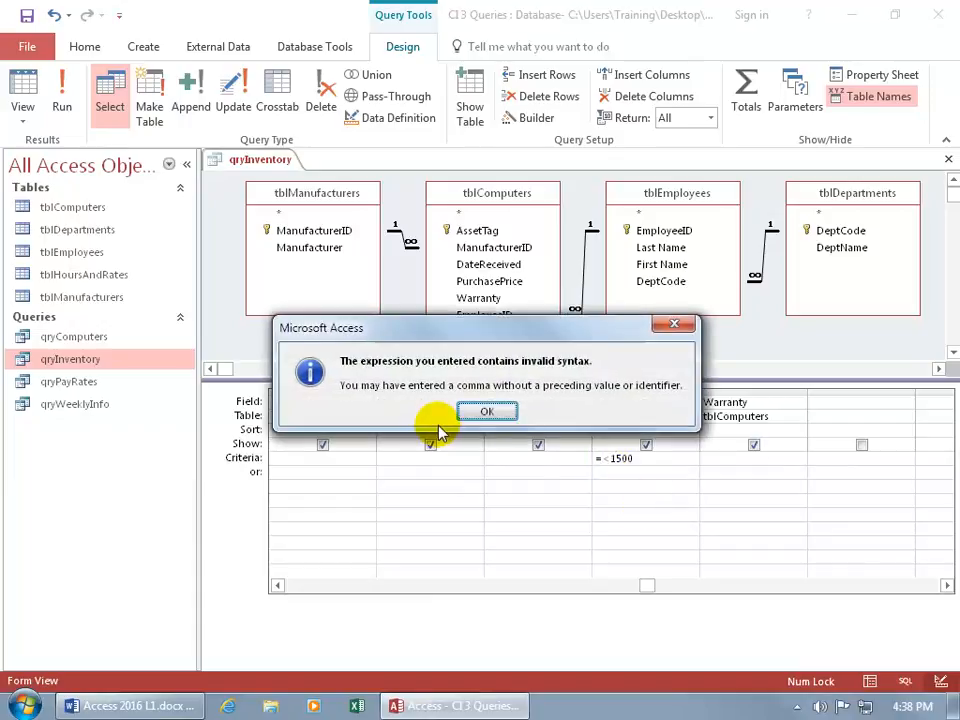
click(486, 412)
click(601, 459)
key(BackSpace)
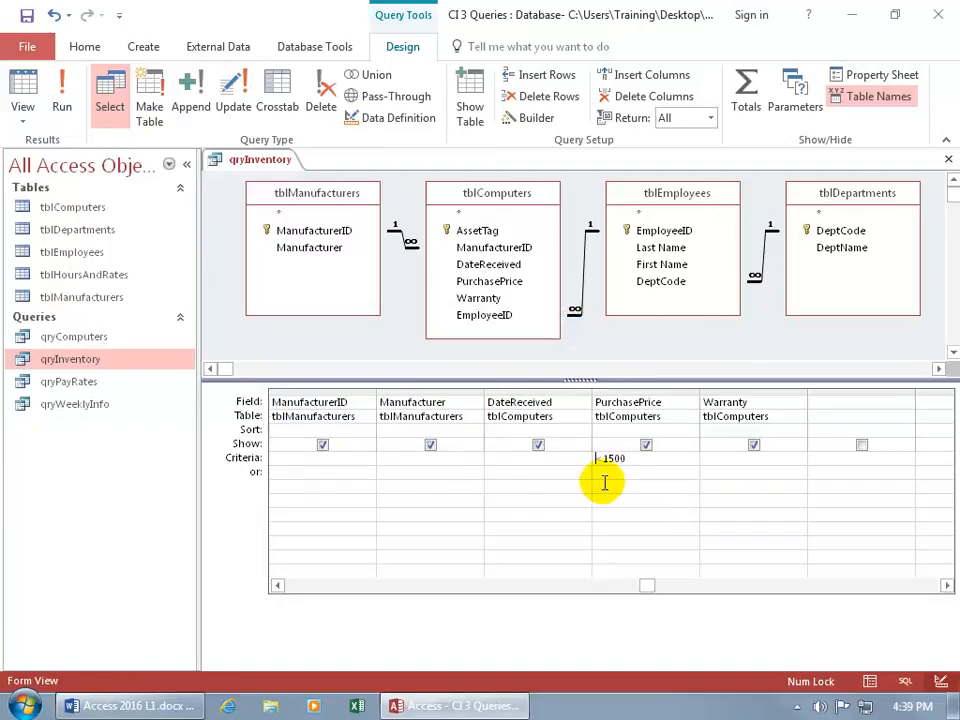
- Change the PurchasePrice criterion to <=1500 and check the PurchasePrice column in Datasheet View
click(601, 460)
text(=)
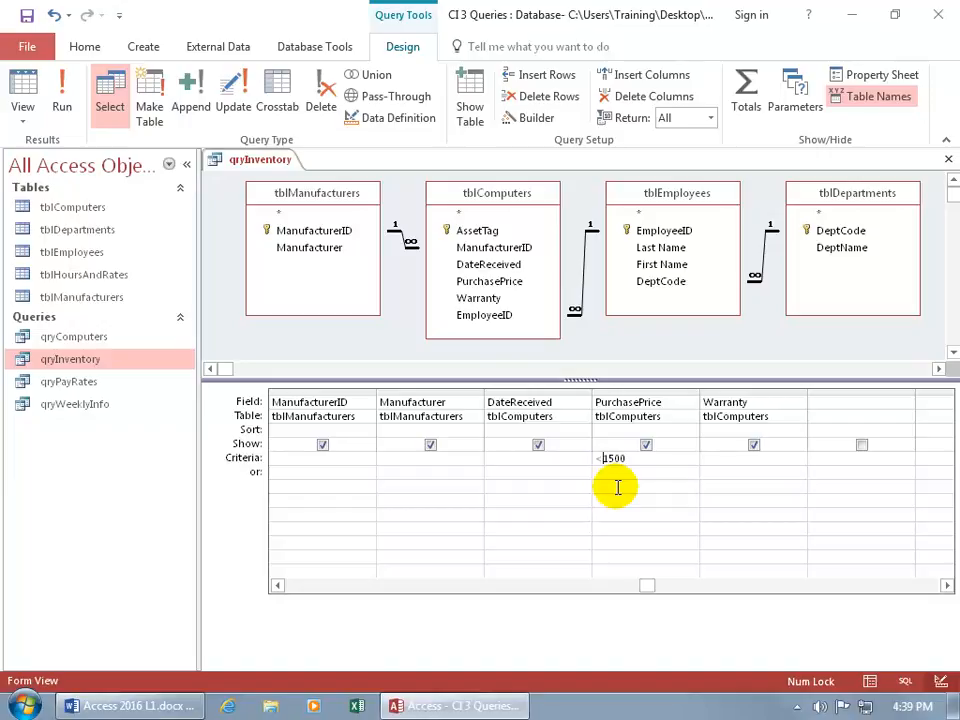
key(Tab)
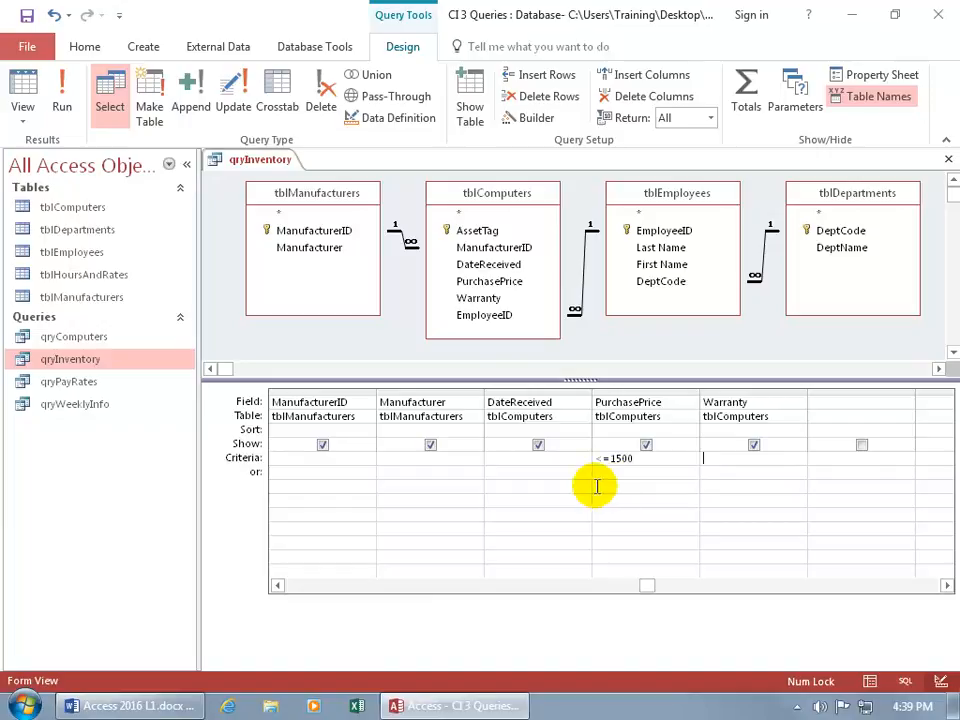
click(22, 92)
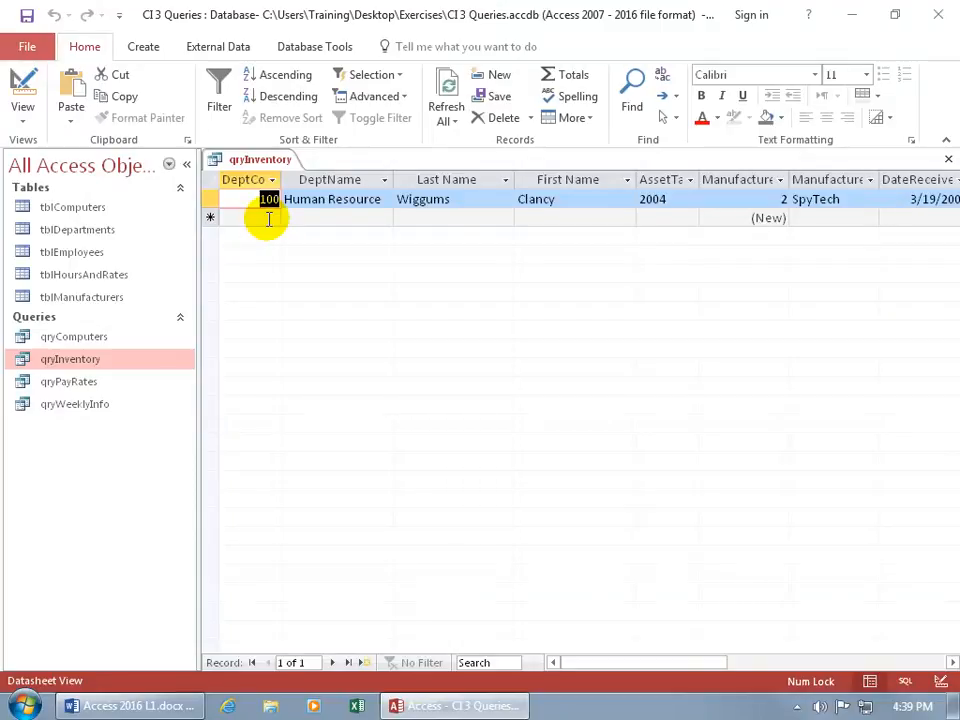
drag(606, 663, 680, 671)
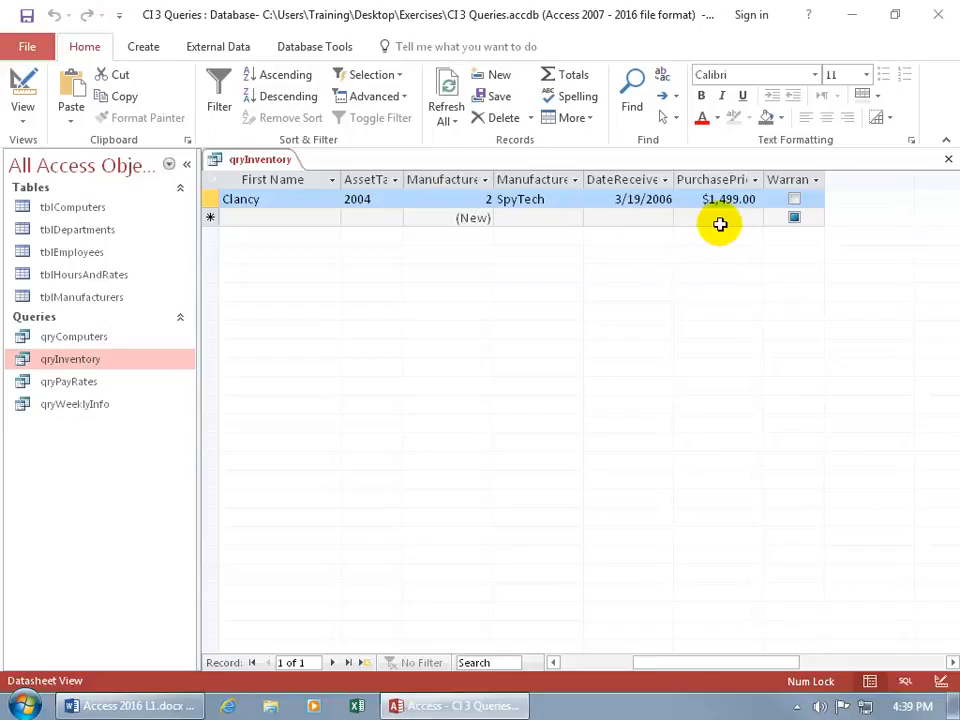
- Return qryInventory to Design View and clear the PurchasePrice criterion
right_click(245, 160)
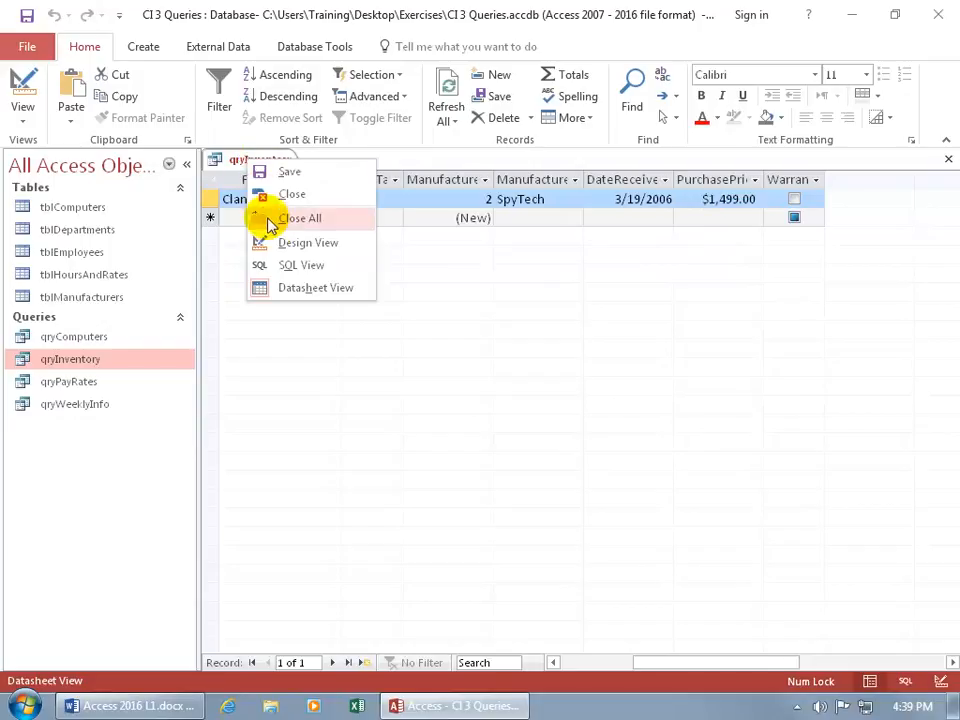
click(280, 245)
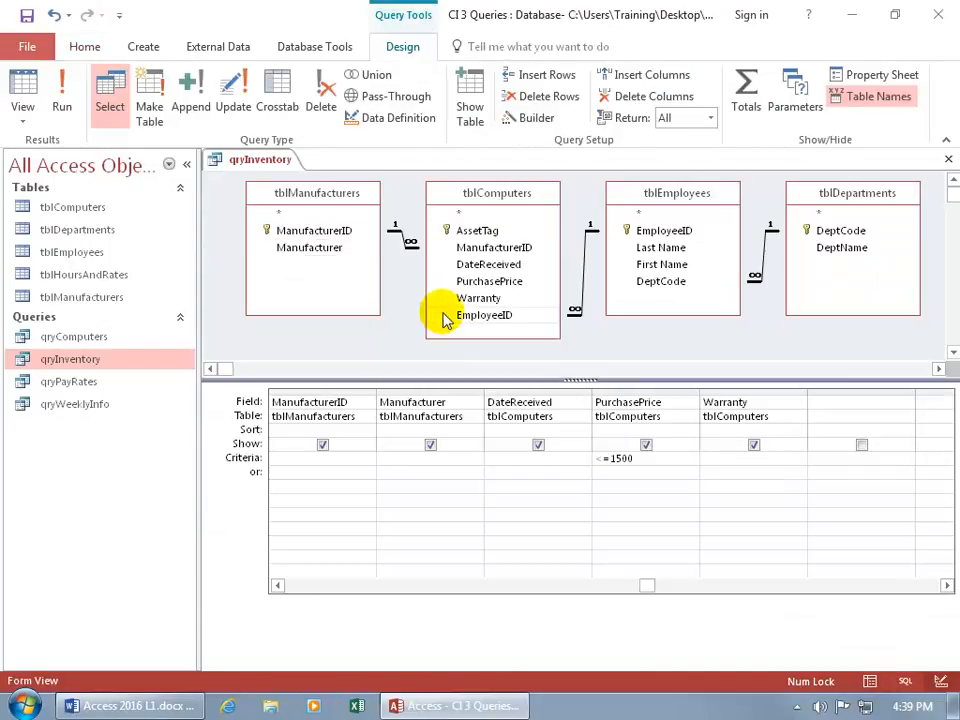
drag(660, 459, 586, 461)
key(Delete)
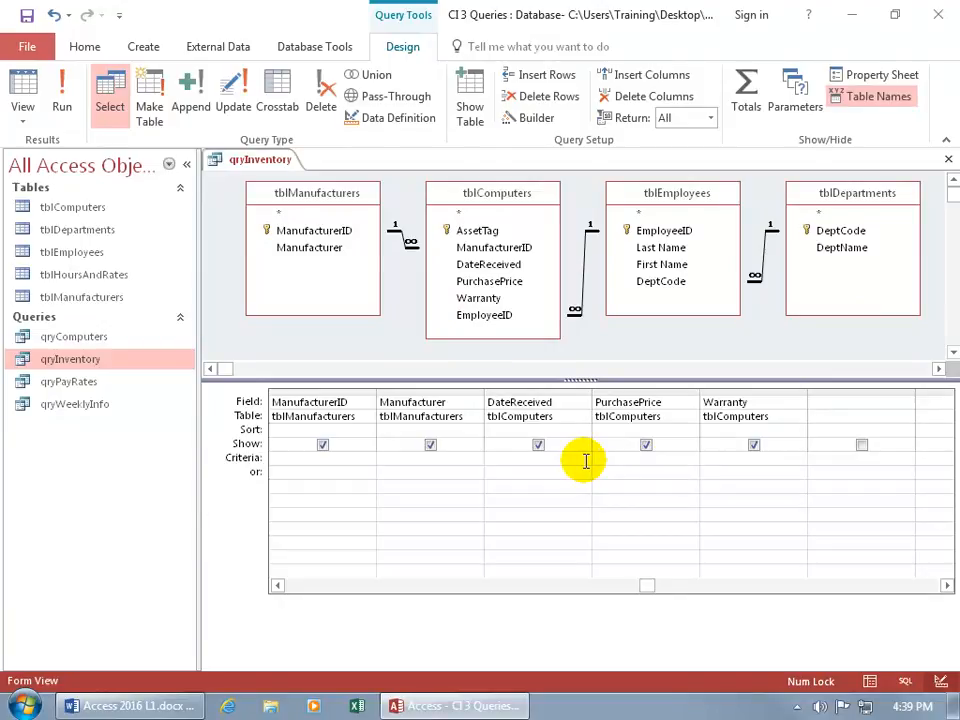
- Set the Manufacturer criterion to "global" in the Criteria row of the design grid
click(397, 460)
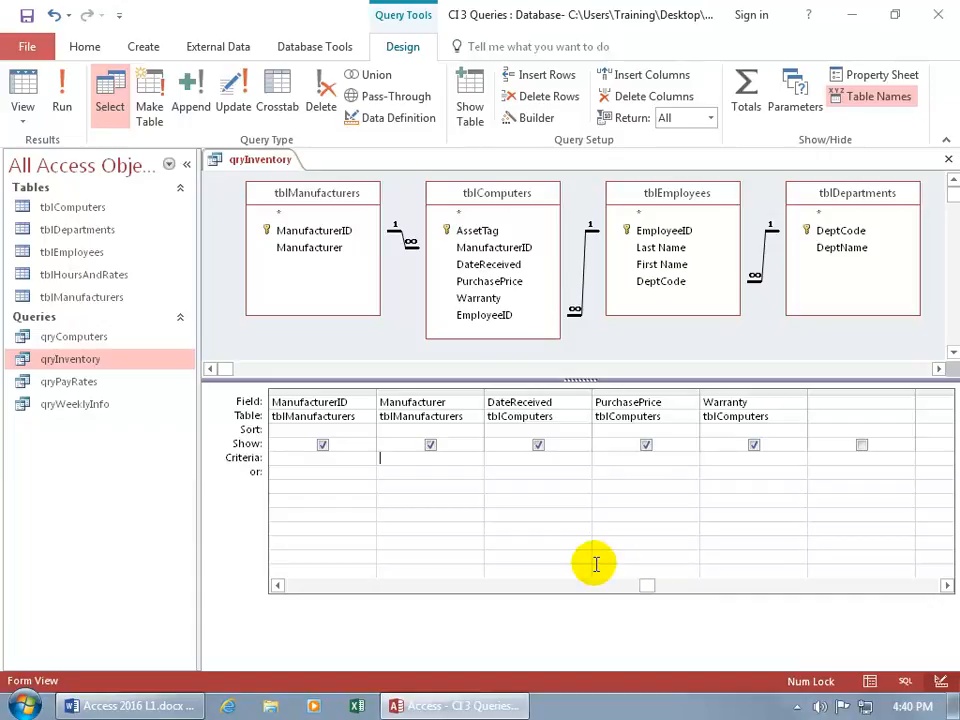
click(946, 585)
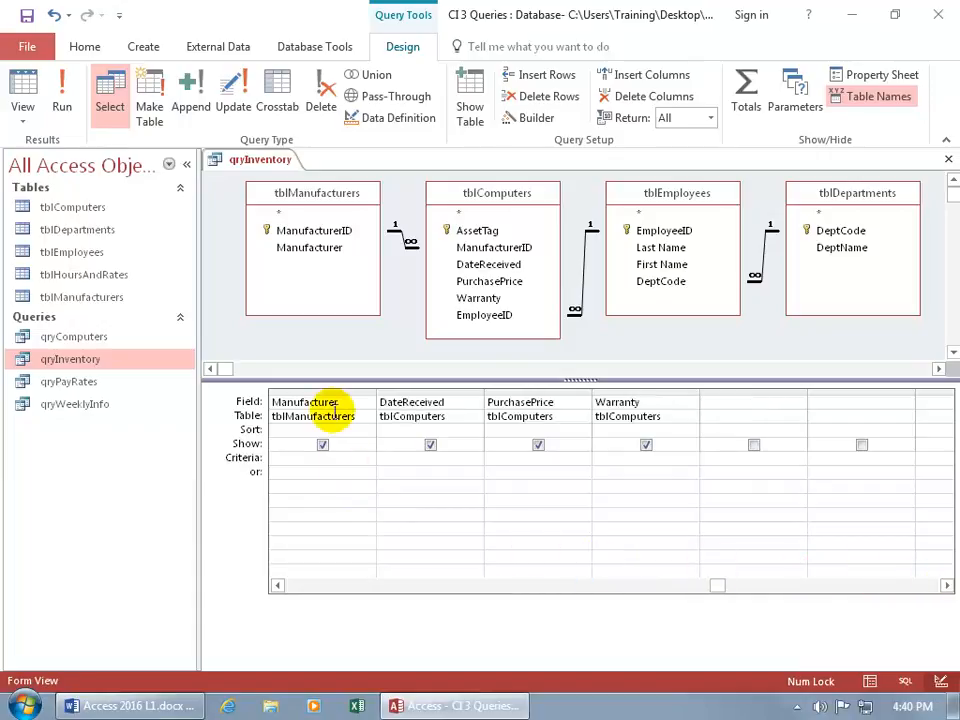
click(295, 463)
text(global)
key(Tab)
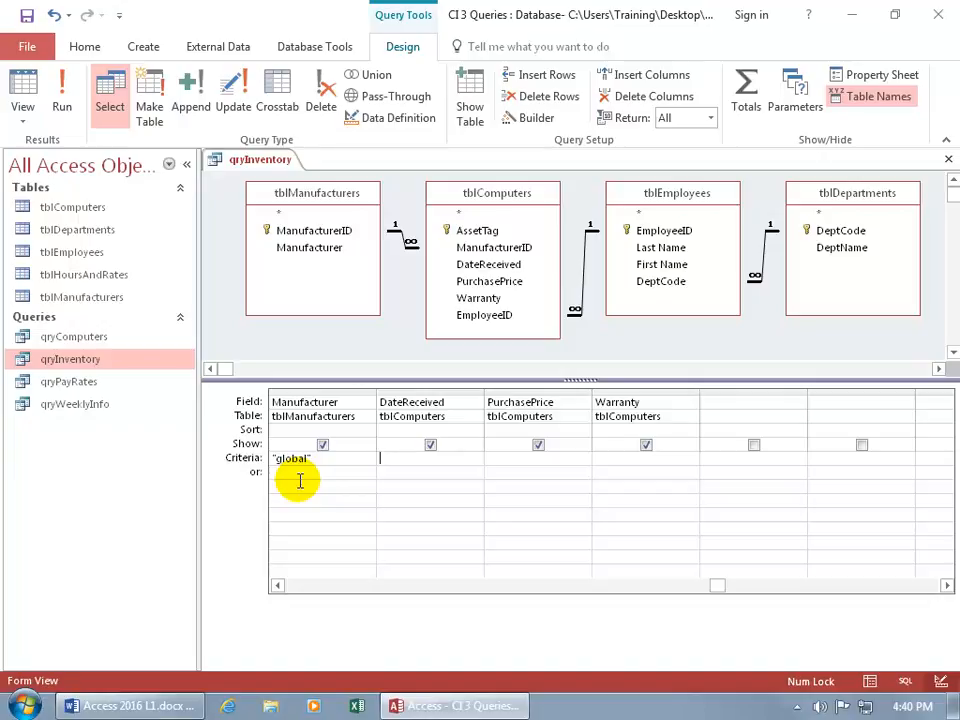
- Check the manufacturer names in tblManufacturers and display the qryInventory results in Datasheet View
double_click(86, 298)
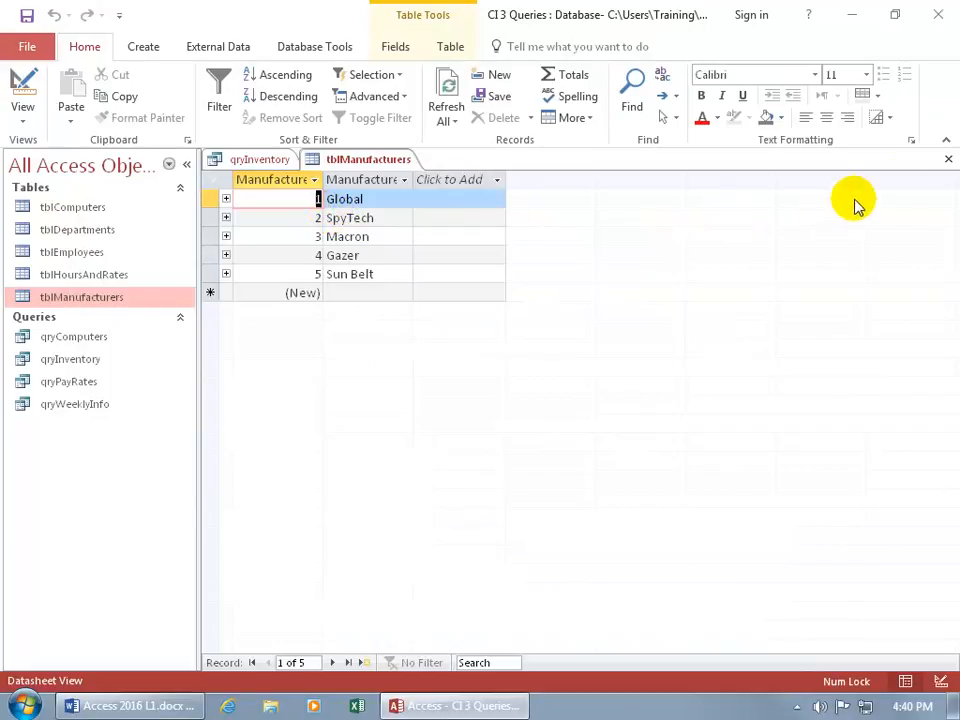
click(948, 159)
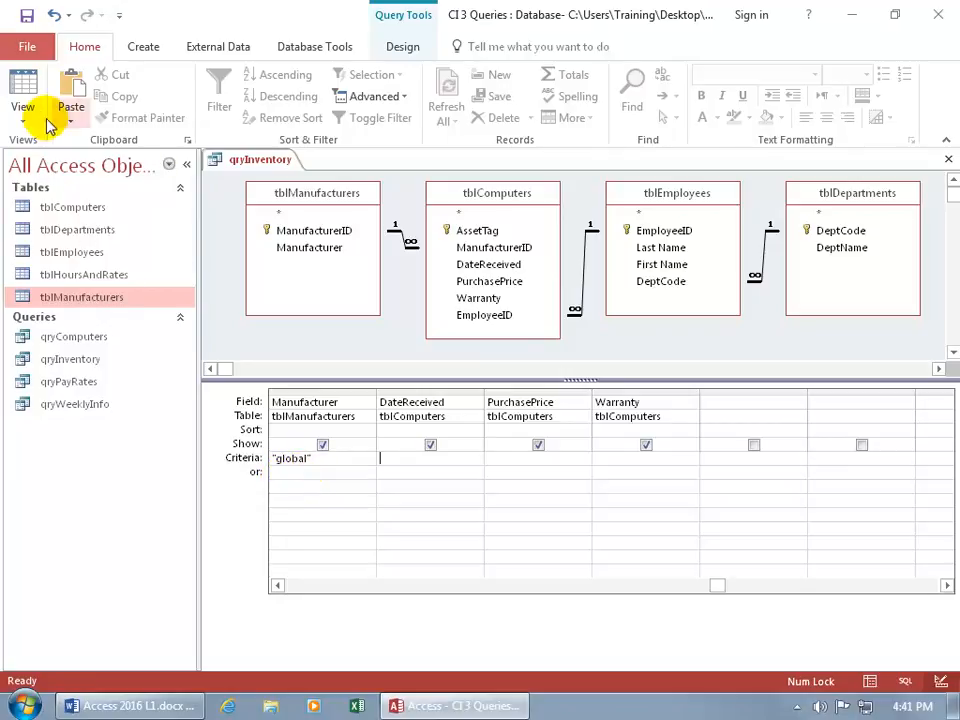
click(25, 90)
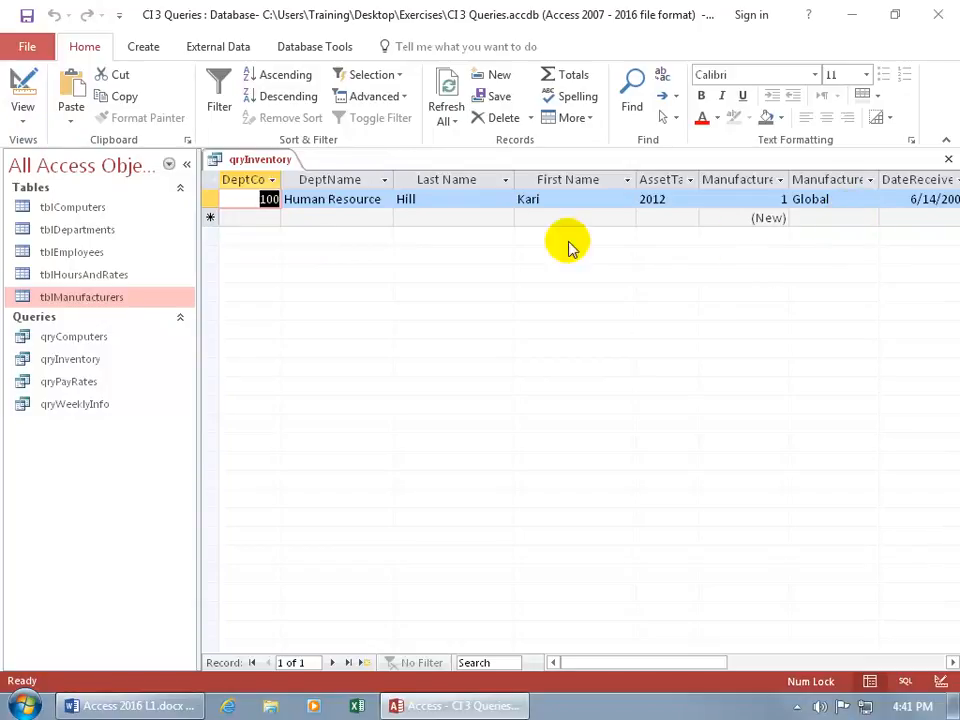
- In Design View, move the Manufacturer criterion "global" down to the or row and show the results in Datasheet View
click(22, 84)
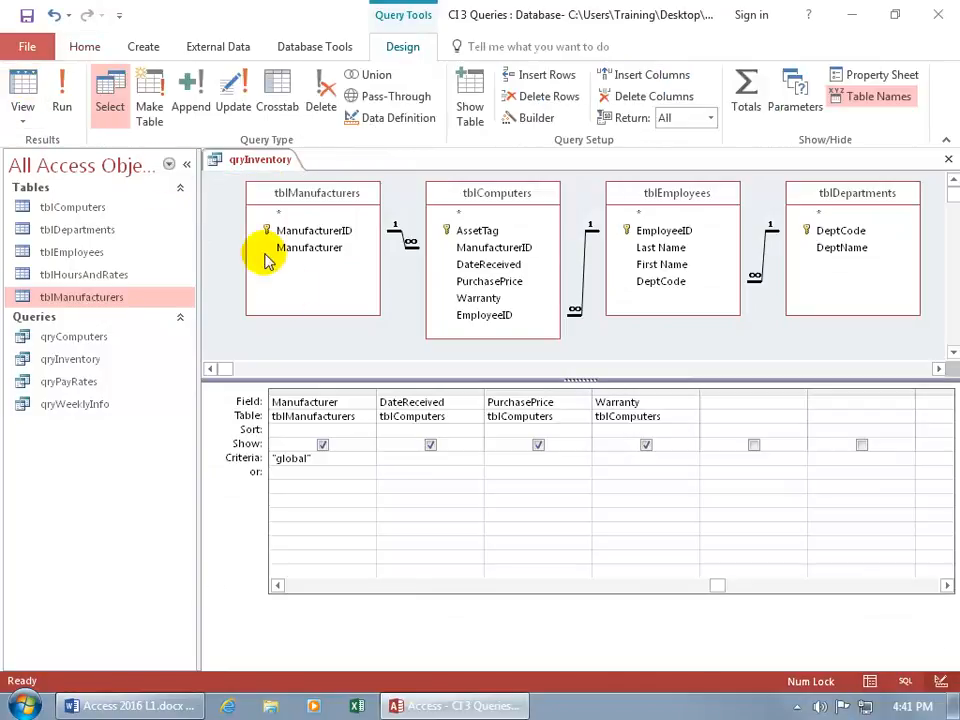
double_click(317, 459)
key(Delete)
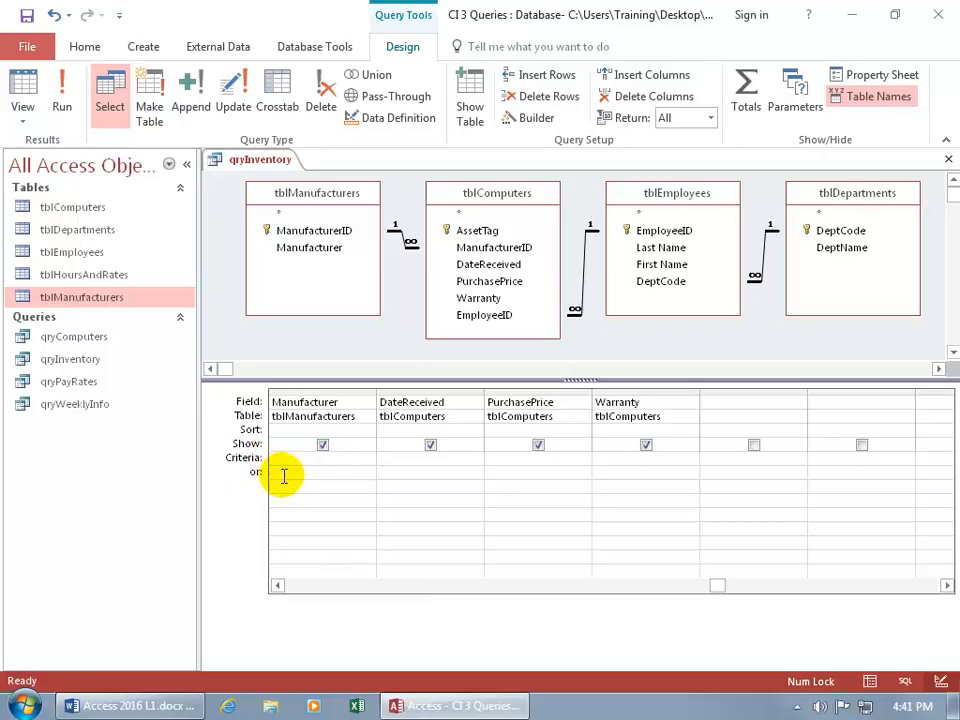
click(282, 473)
text(global)
key(Tab)
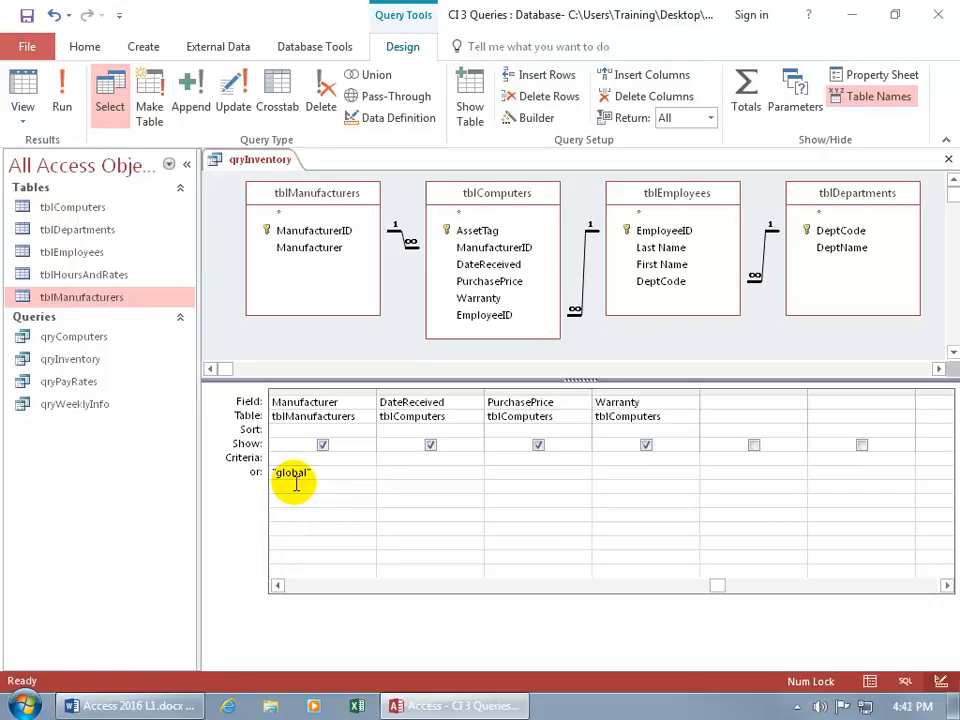
click(22, 90)
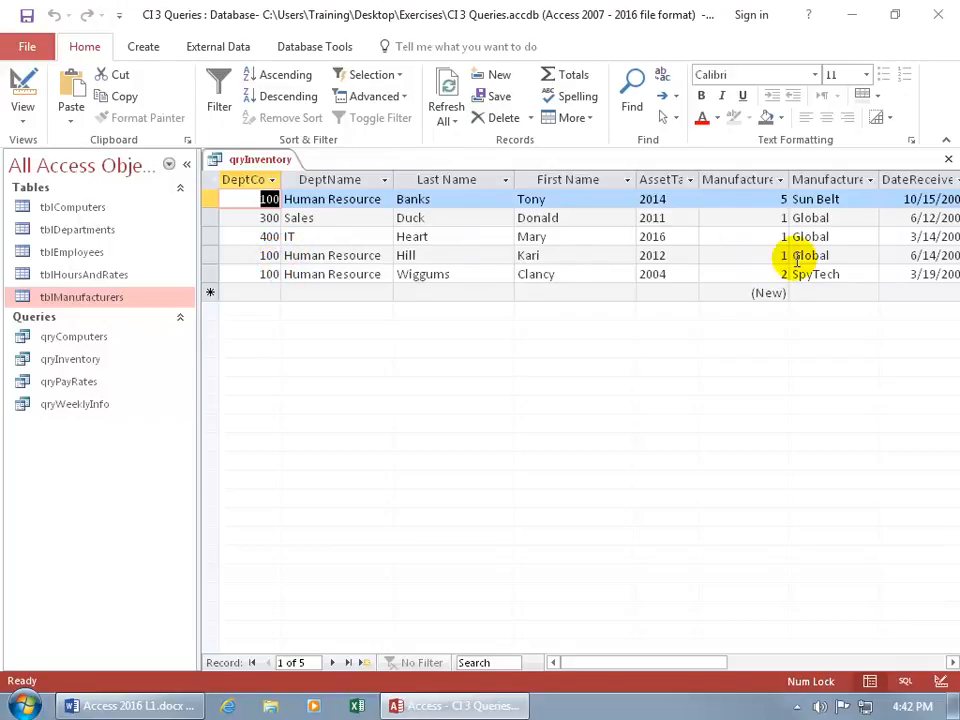
- Extend the Manufacturer criterion in the or row to "global" Or "spytech" and show the results in Datasheet View
click(26, 86)
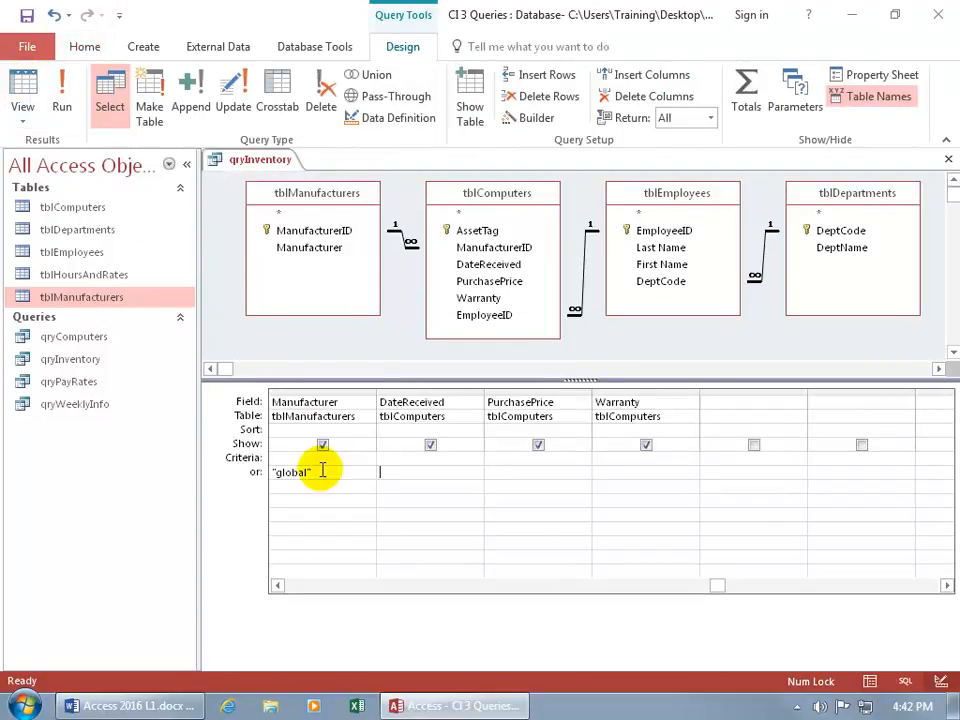
key(Tab)
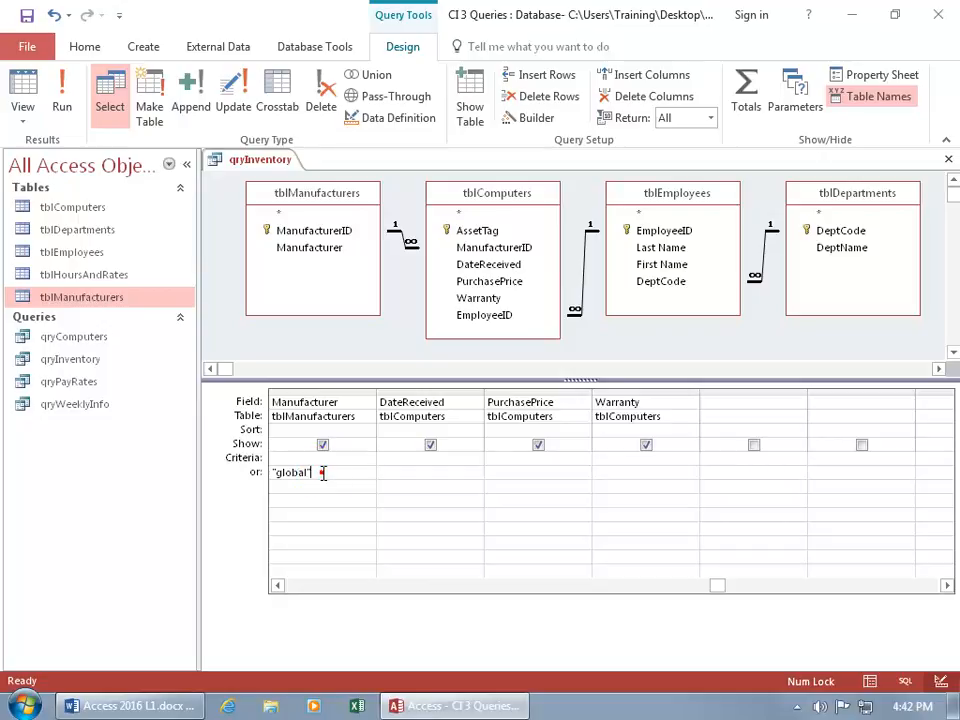
text(or)
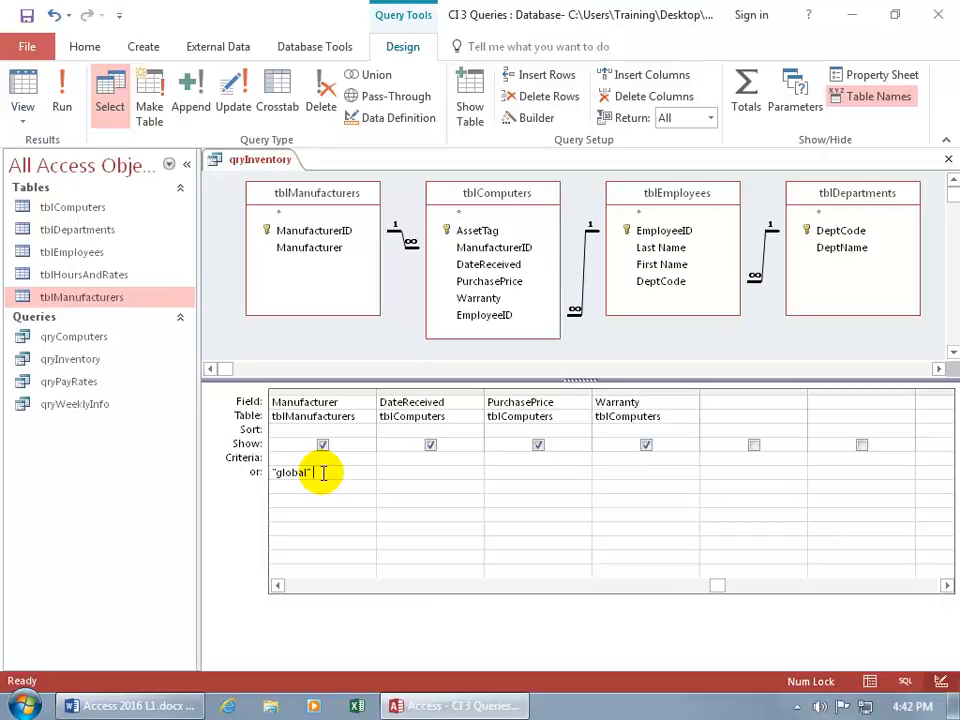
text( spytech)
key(Tab)
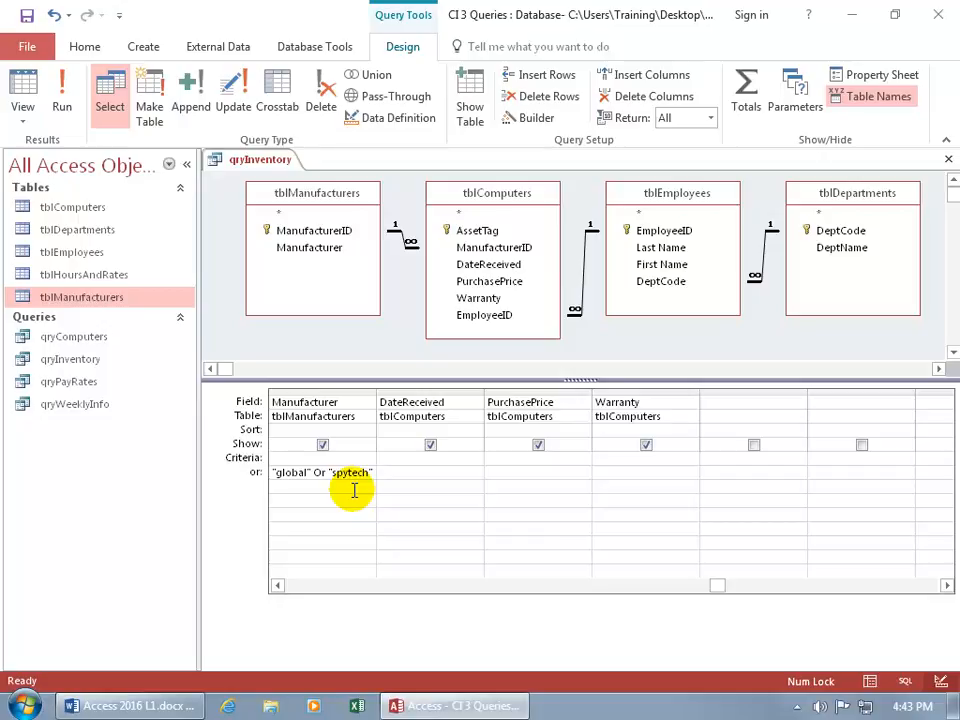
click(25, 86)
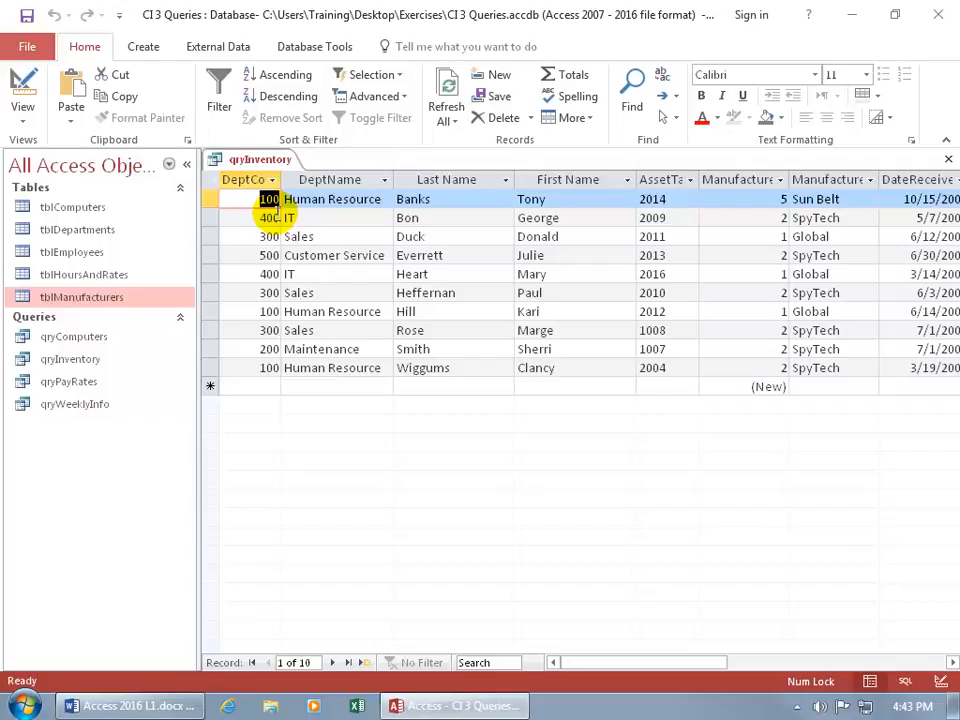
- Hide the DeptCode field from the query output in Design View and show the results in Datasheet View
click(22, 84)
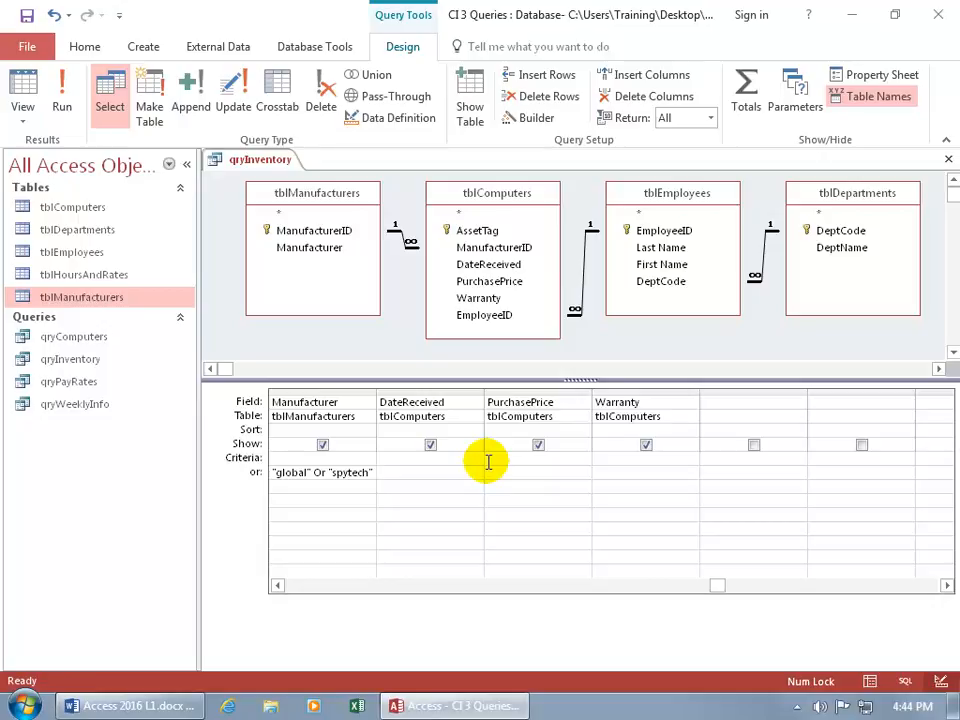
drag(717, 585, 311, 589)
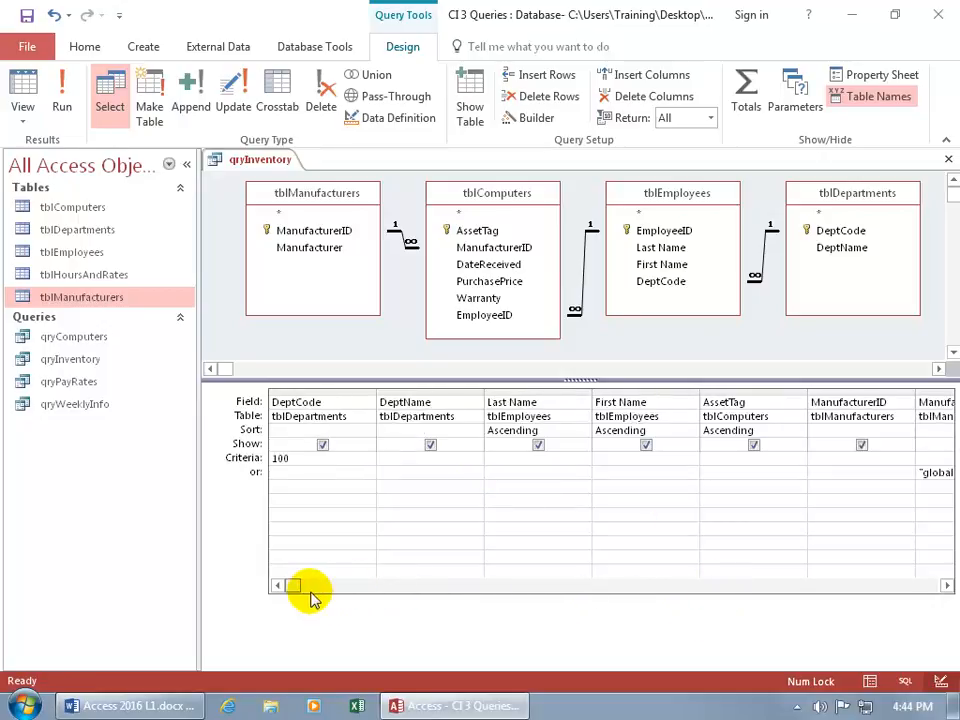
click(323, 446)
click(24, 94)
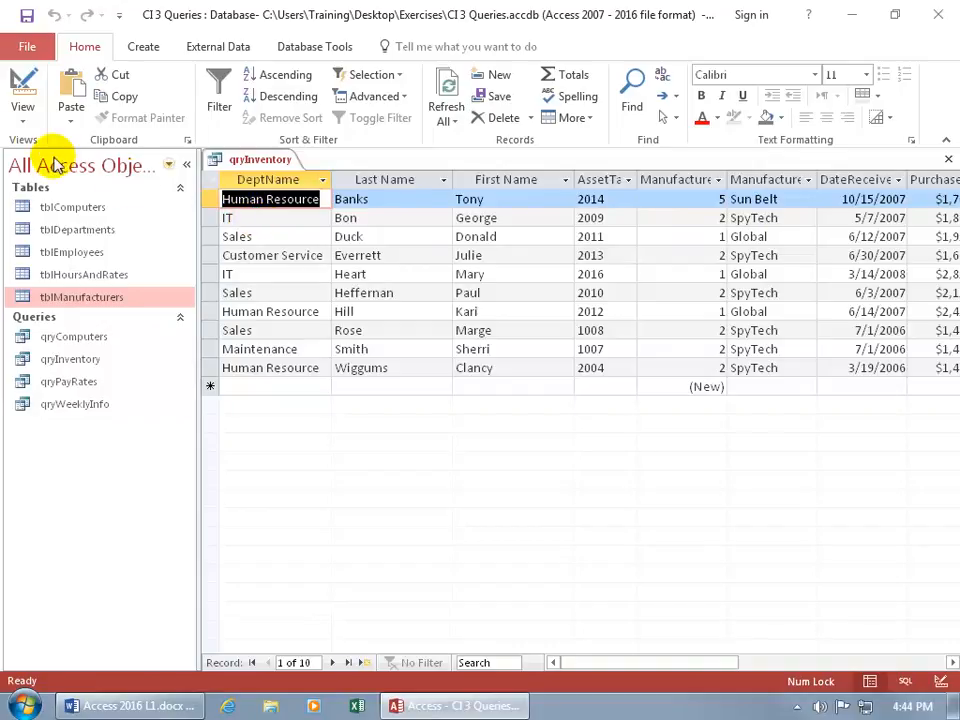
- Change the DeptCode criterion to 100 Or 200 and show the results in Datasheet View
click(22, 92)
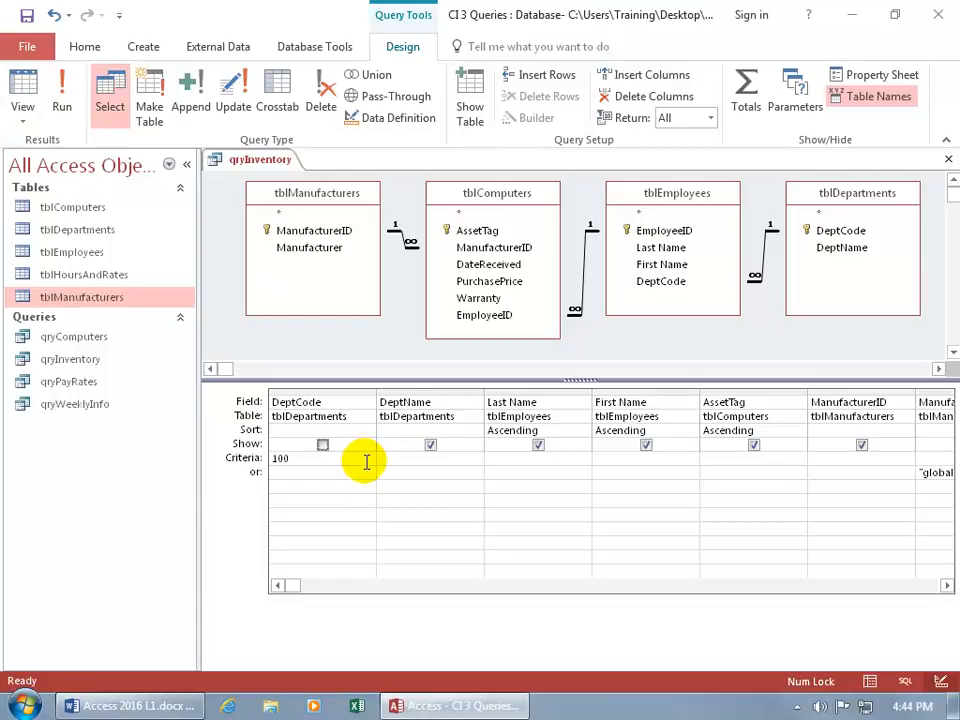
click(309, 458)
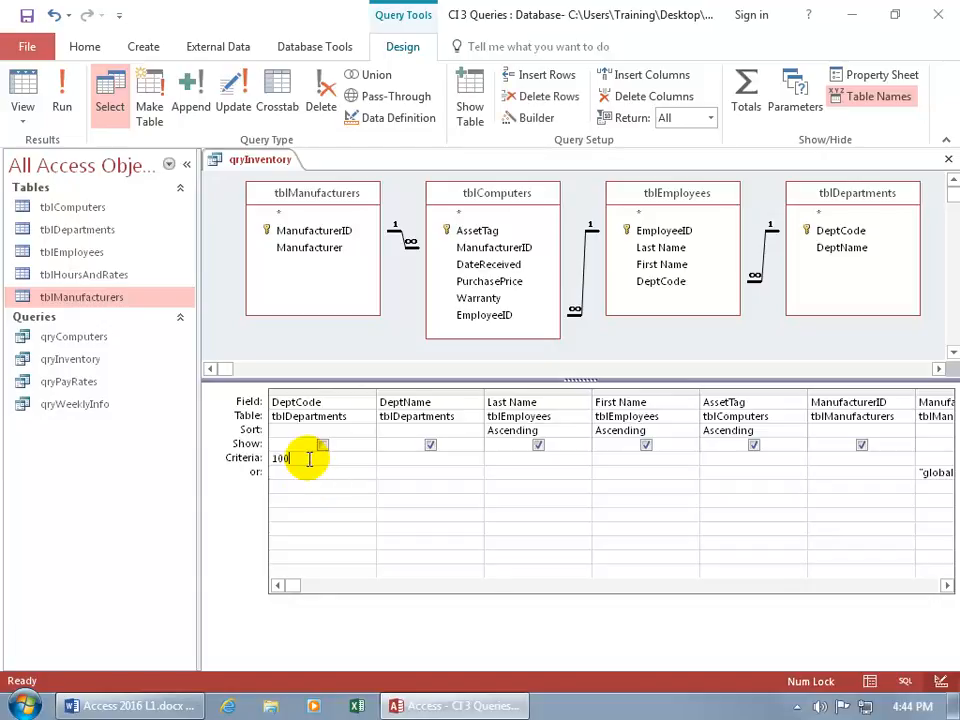
text(or 300)
key(Tab)
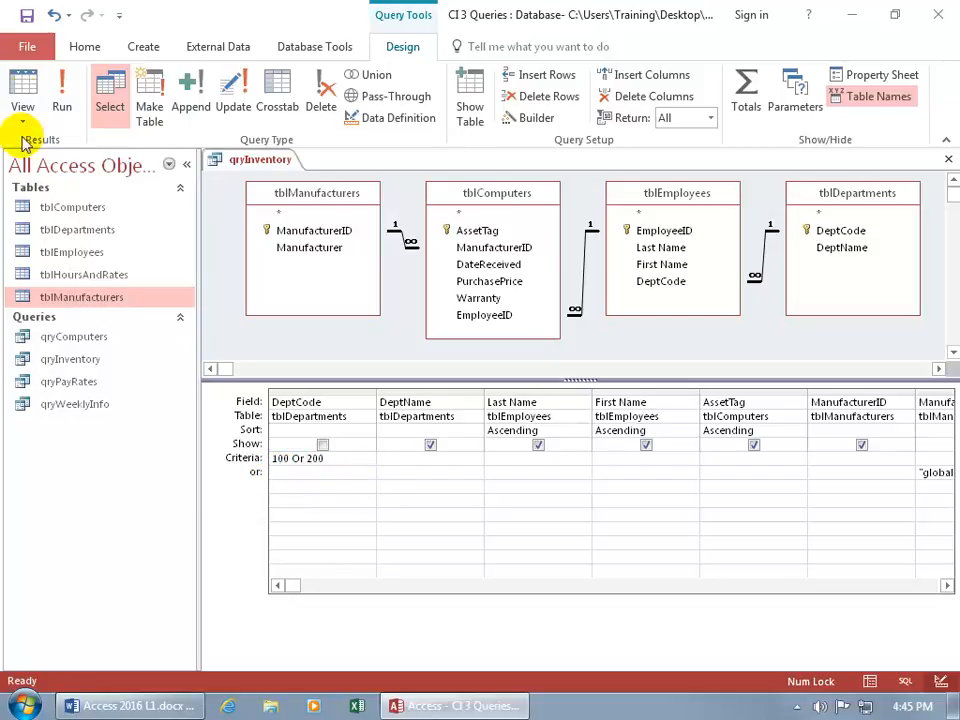
click(22, 84)
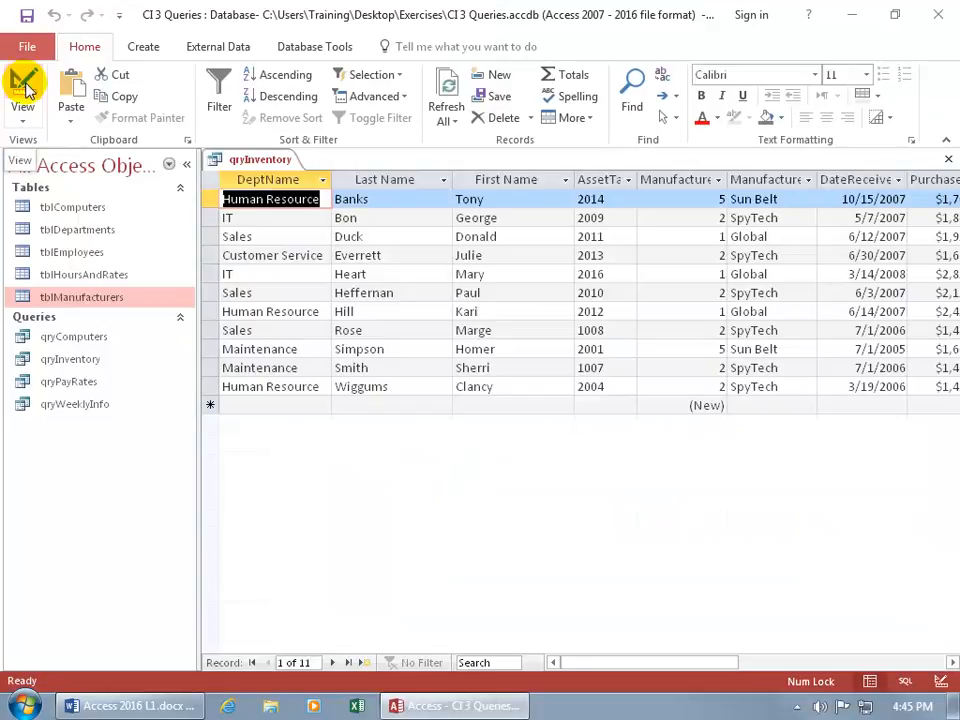
- Include the DeptCode field in the query output again and show the results in Datasheet View
click(24, 86)
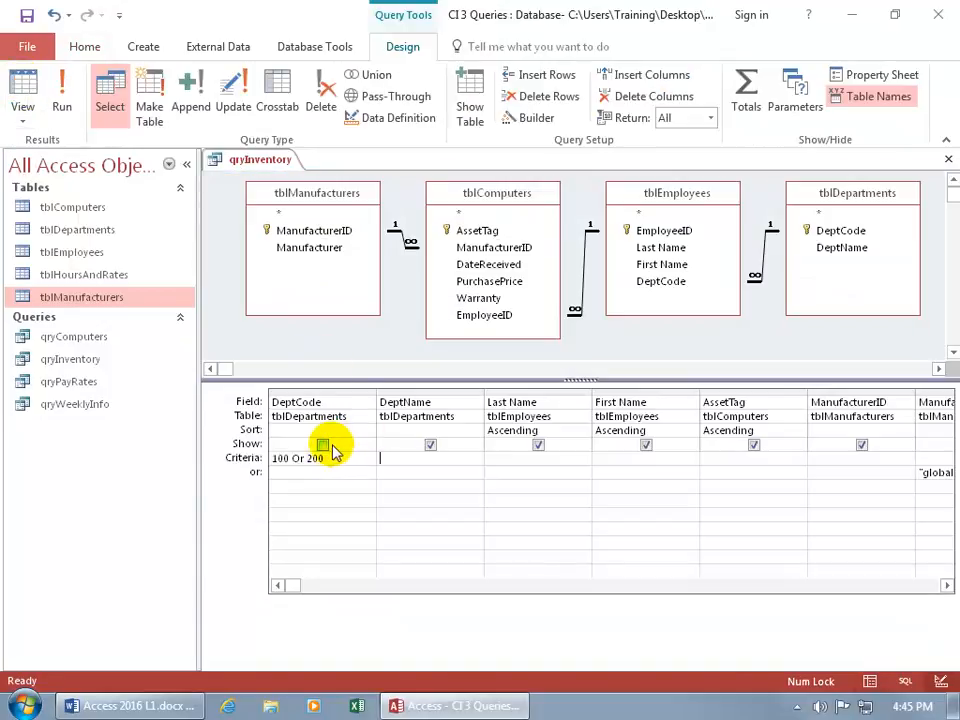
click(322, 445)
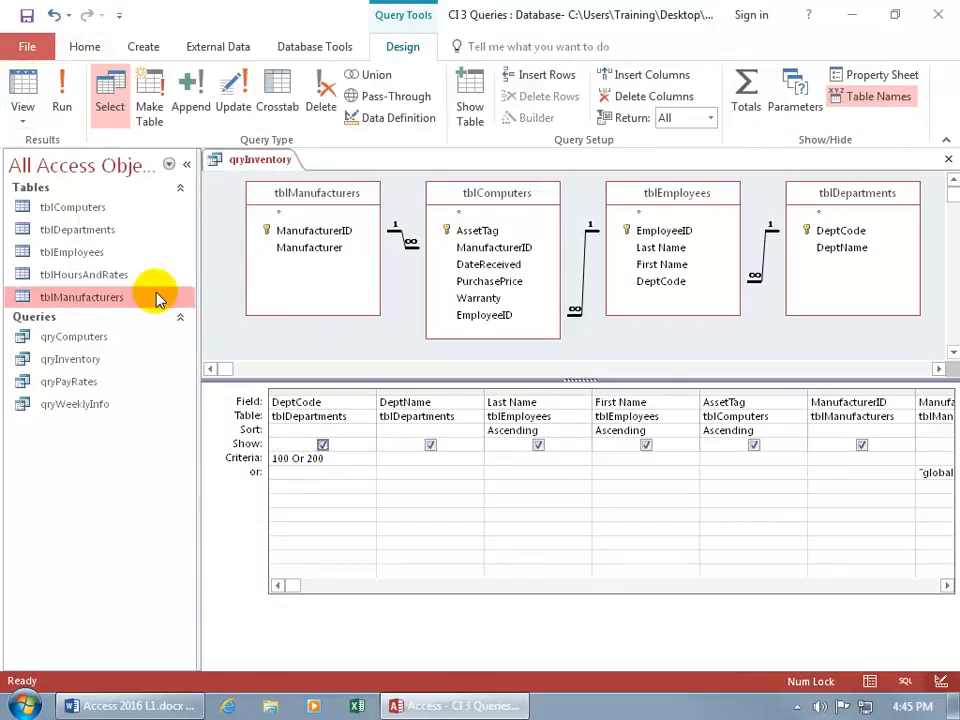
click(22, 100)
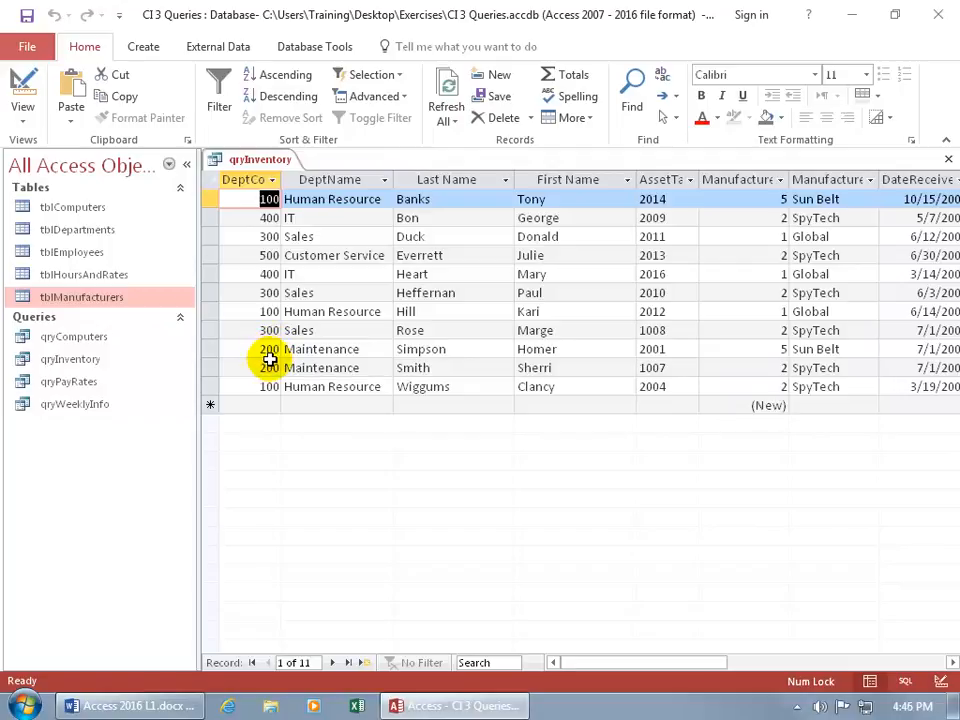
- Return qryInventory to Design View and delete the entire criteria row containing the DeptCode and Manufacturer conditions
click(22, 86)
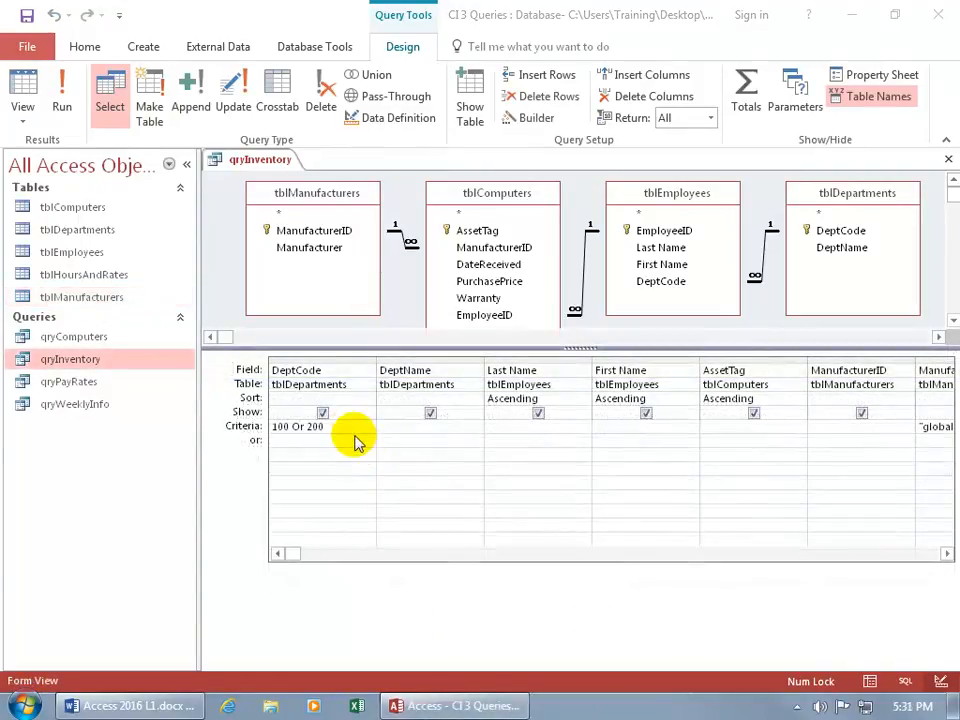
click(349, 426)
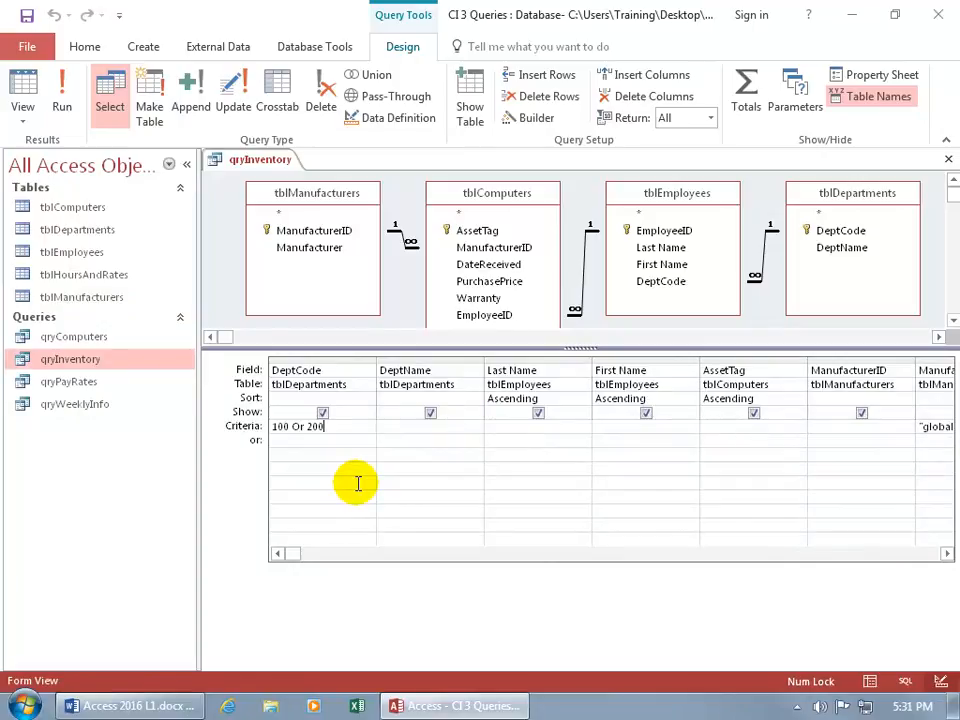
click(270, 427)
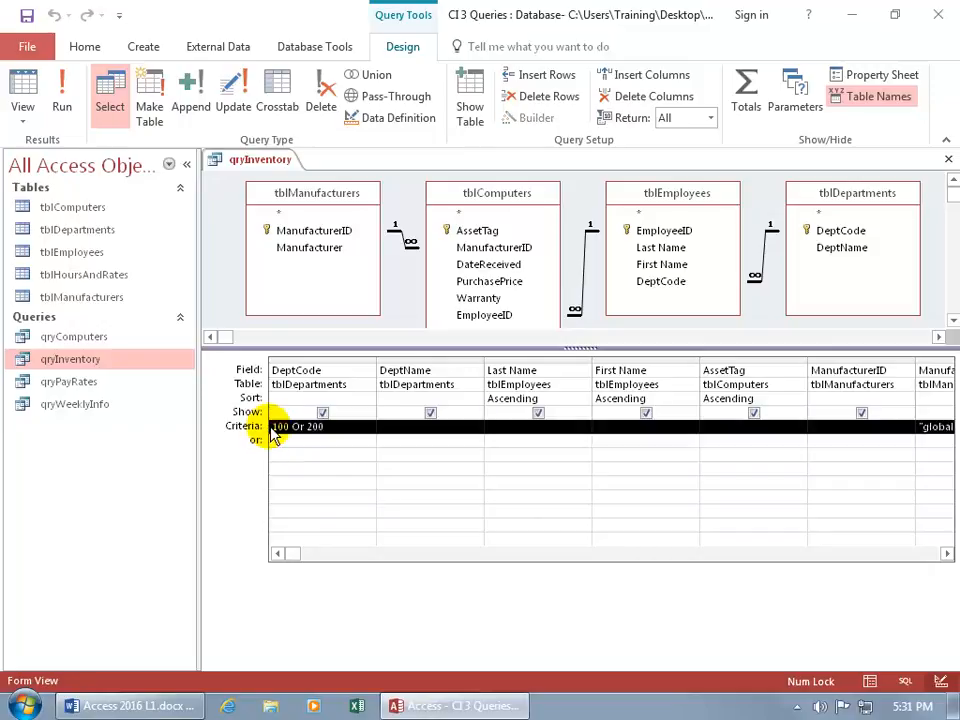
key(Delete)
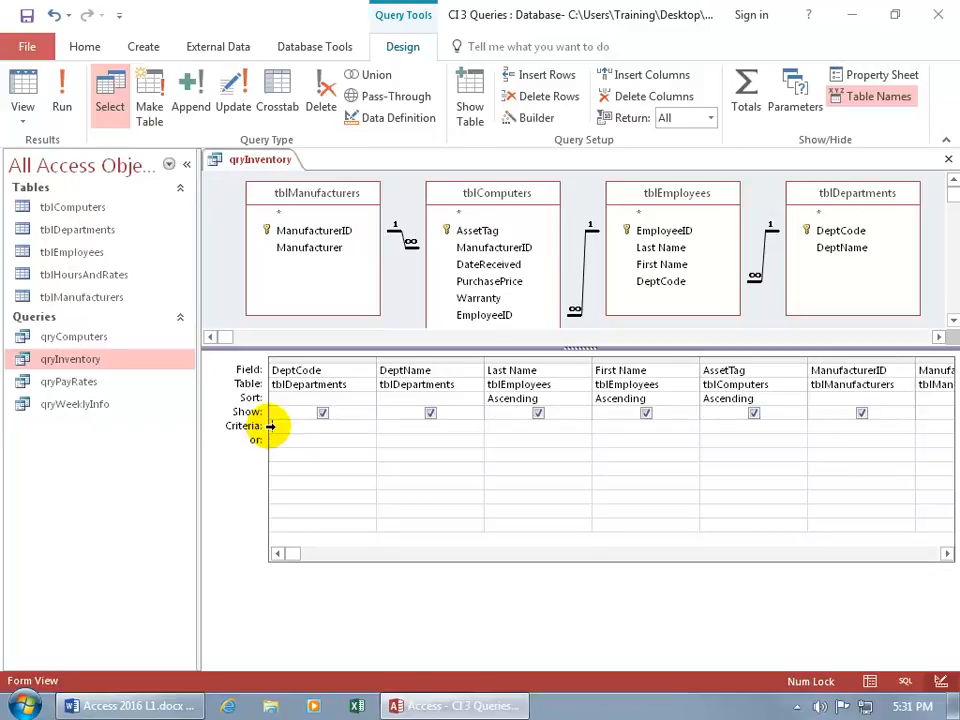
- Set the DateReceived criterion in the design grid to <=1/1/08 and show the results in Datasheet View
click(274, 430)
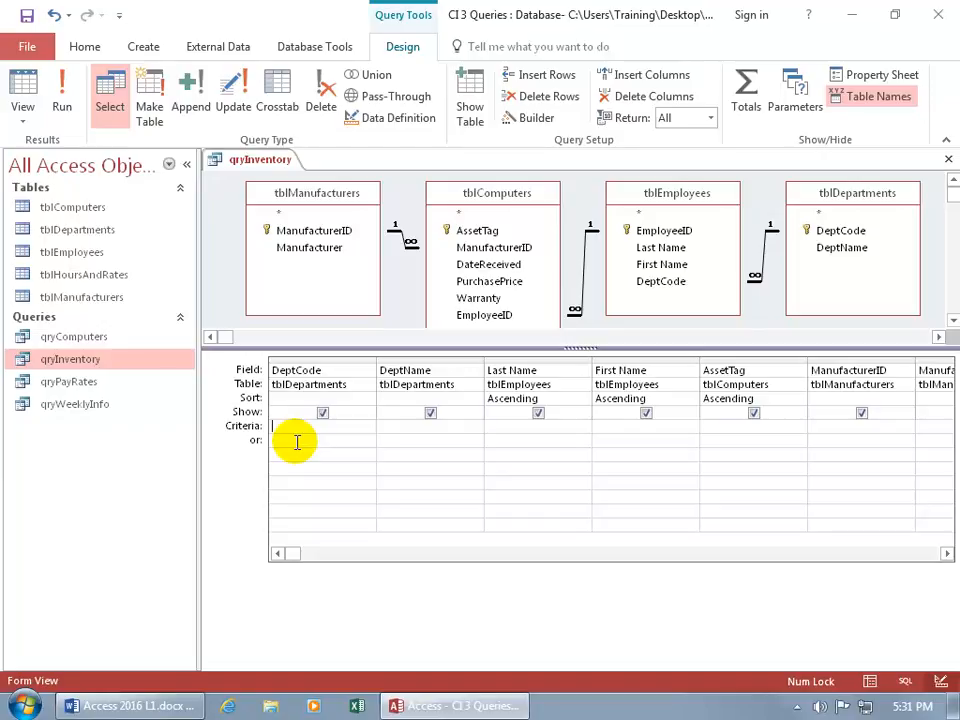
drag(299, 556, 606, 561)
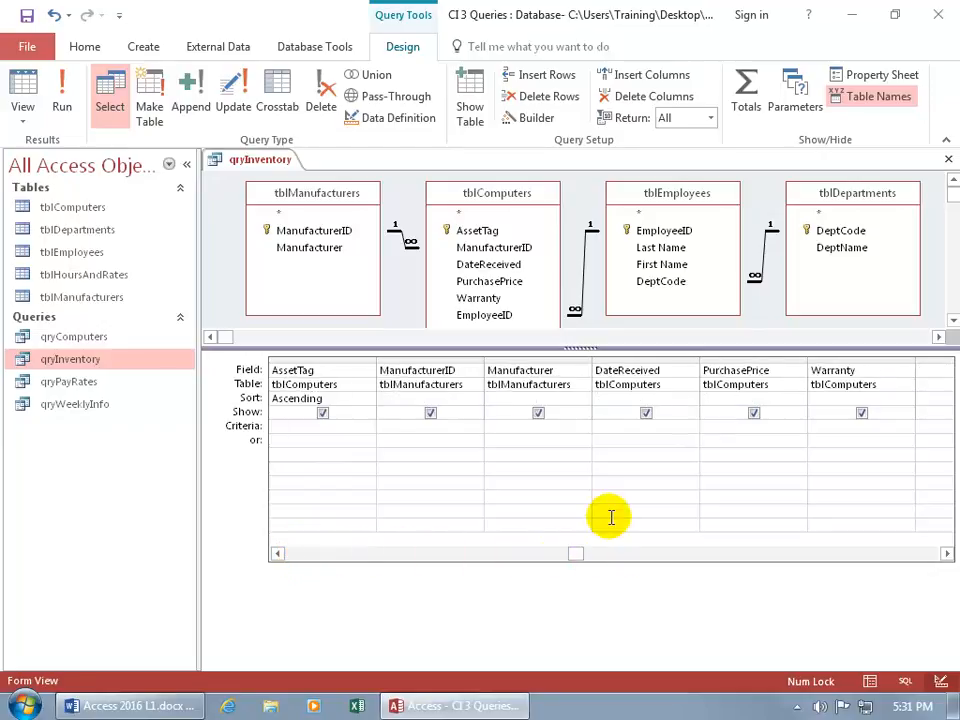
click(945, 553)
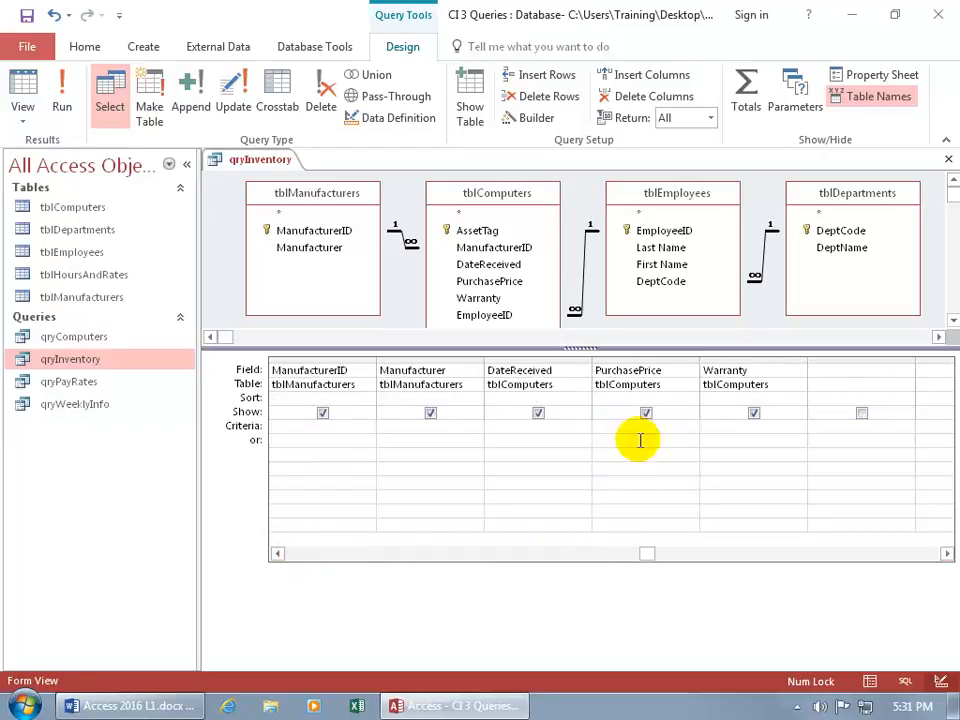
click(538, 426)
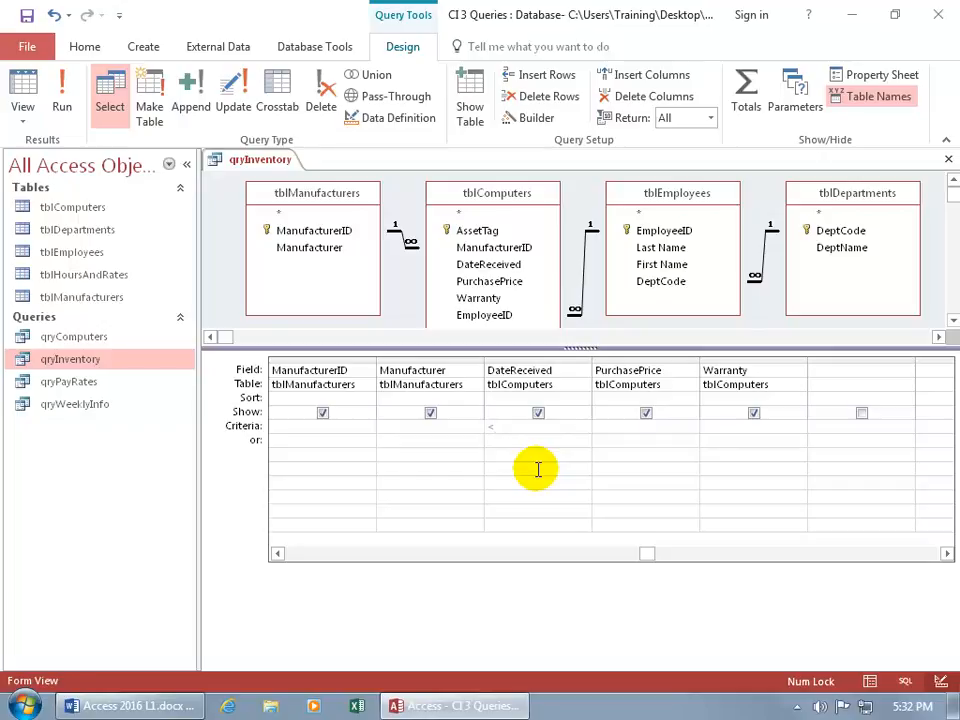
text(1/1/08)
click(492, 426)
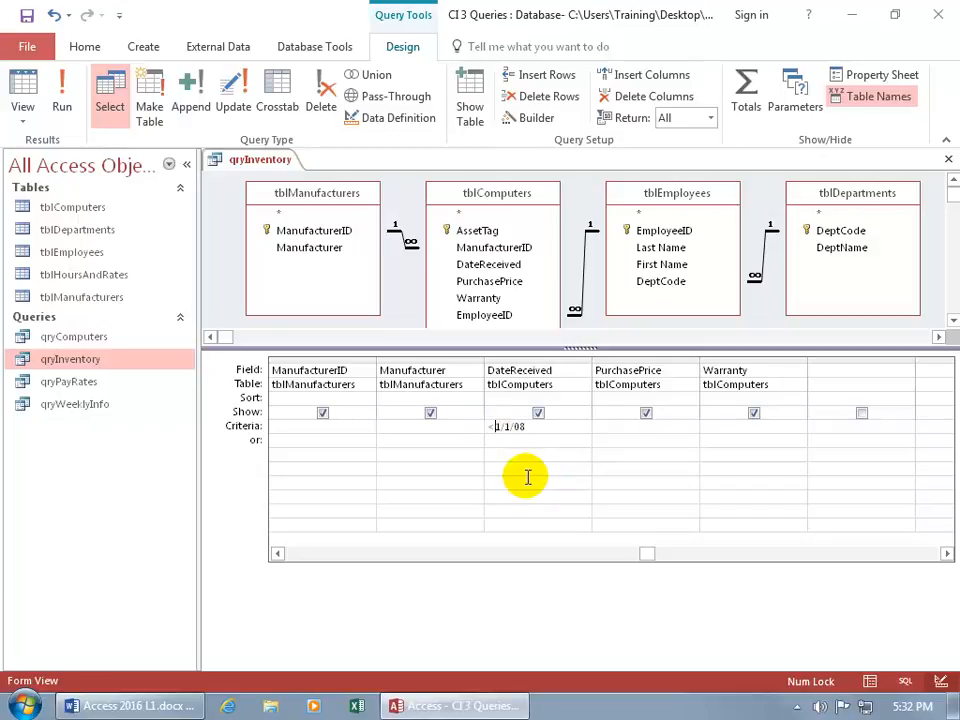
text(=)
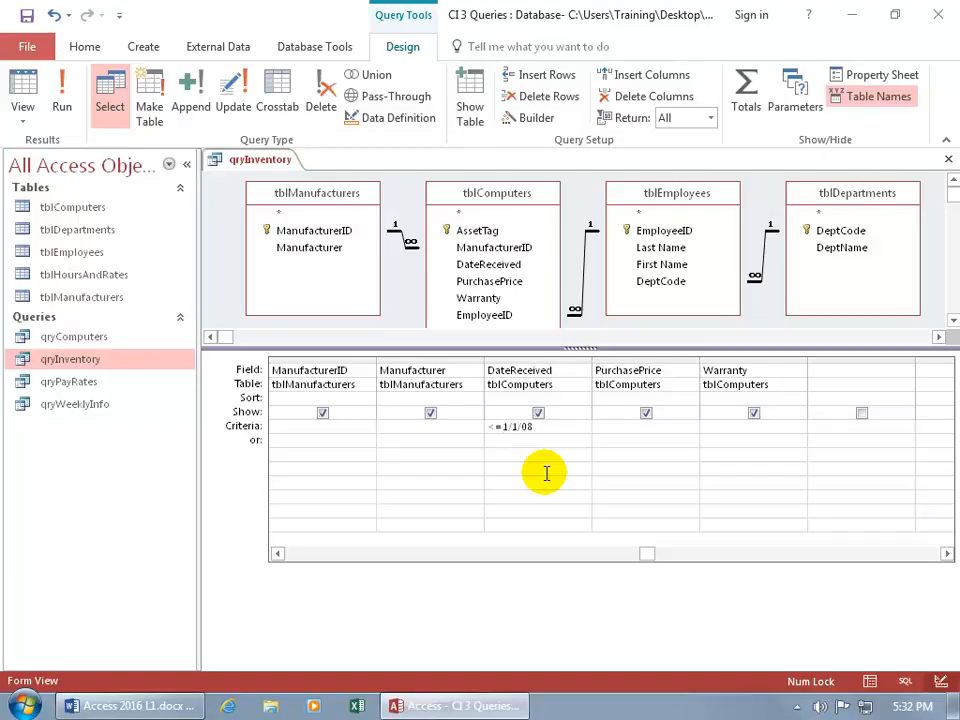
key(Tab)
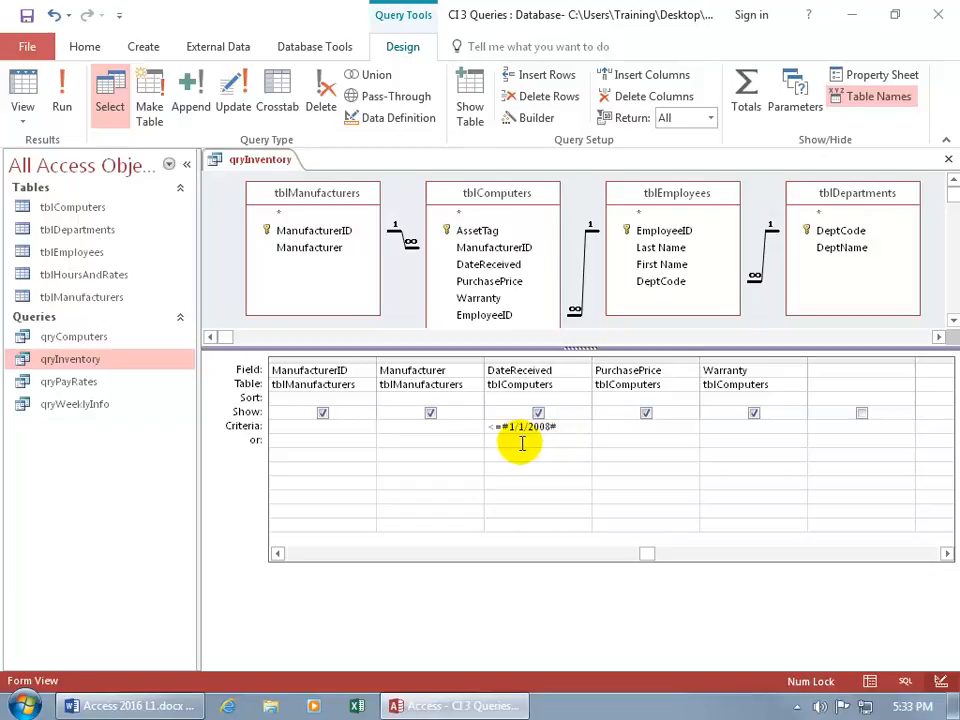
click(22, 88)
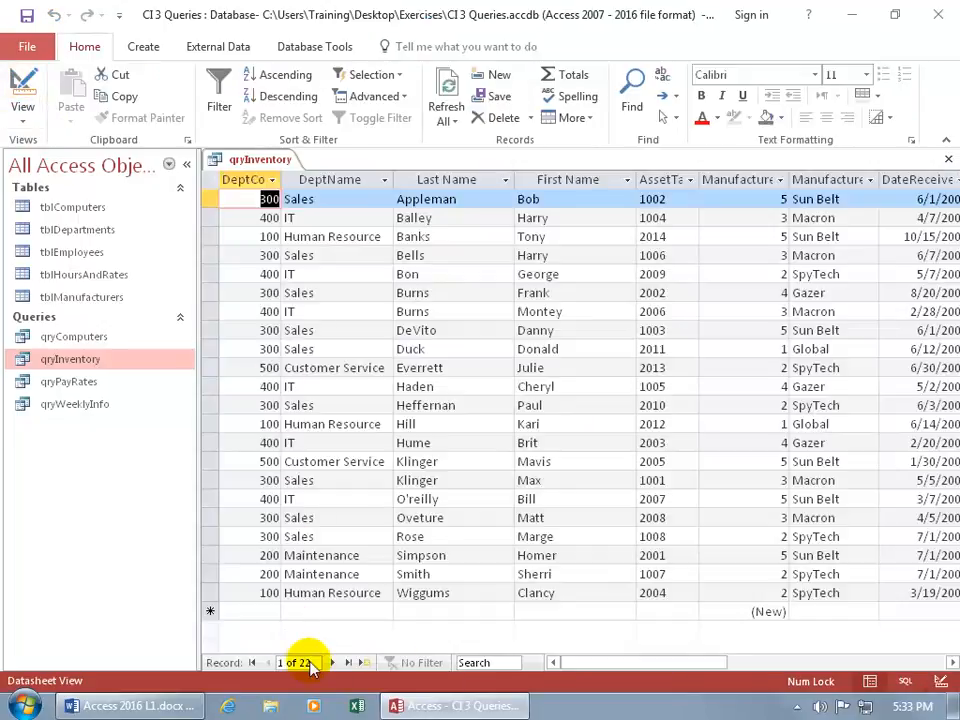
drag(615, 665, 705, 666)
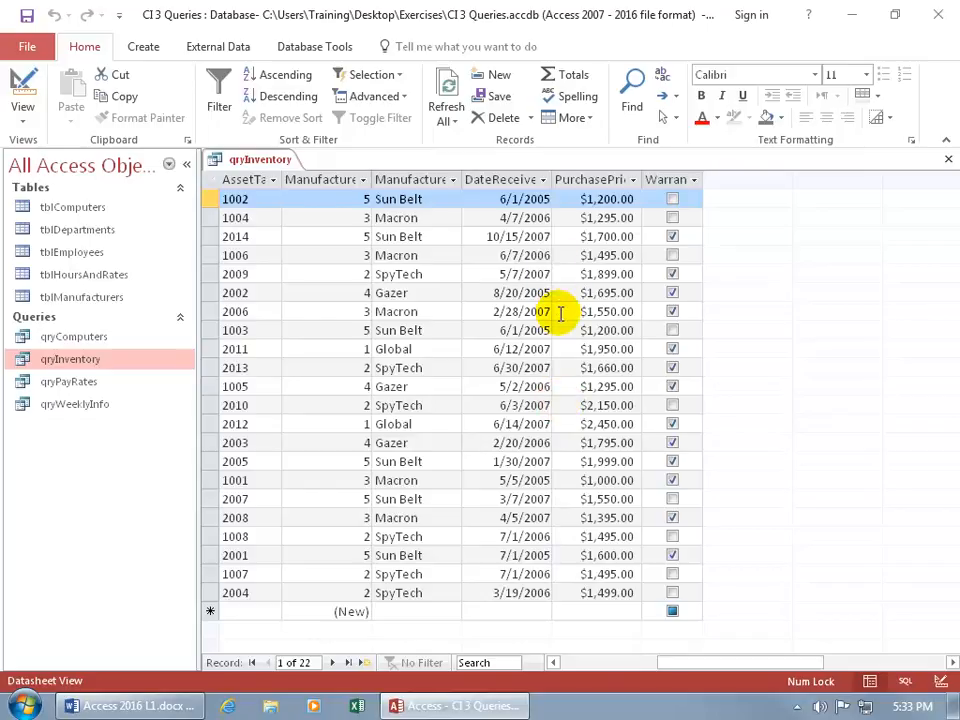
- Change the DateReceived criterion to >=#1/1/2008# in Design View and show the results in Datasheet View
click(21, 80)
click(489, 426)
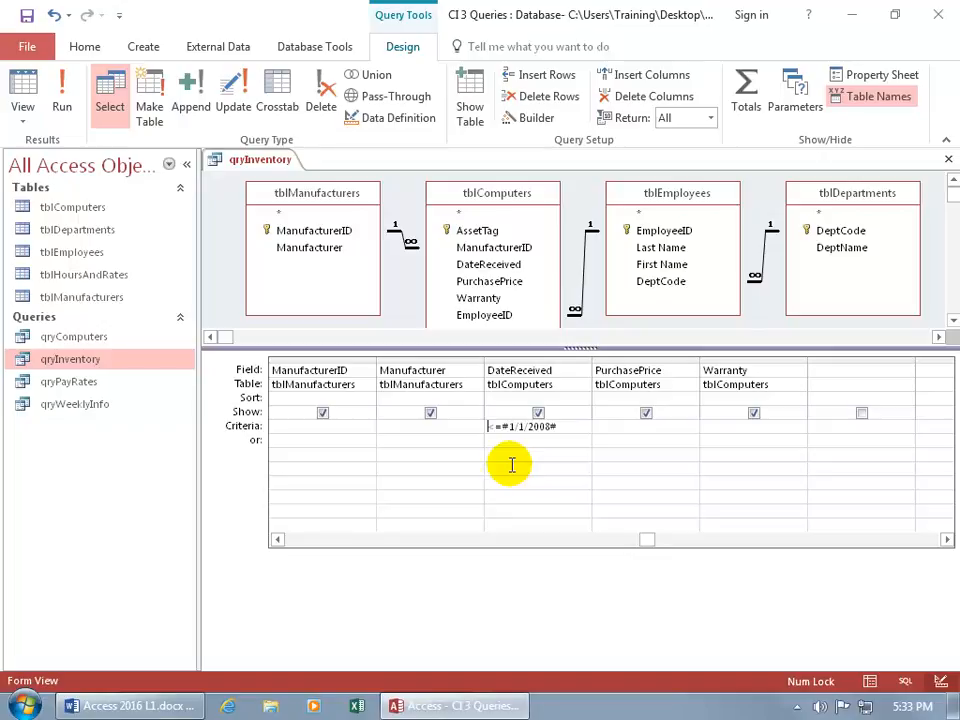
key(Delete)
text(>)
click(24, 86)
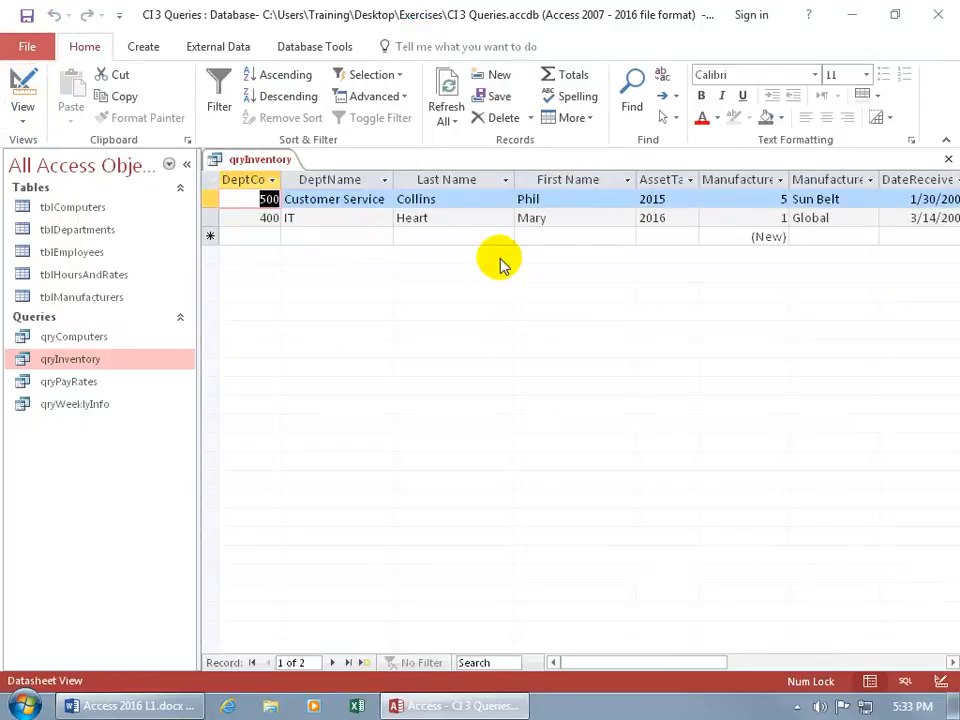
drag(621, 662, 690, 662)
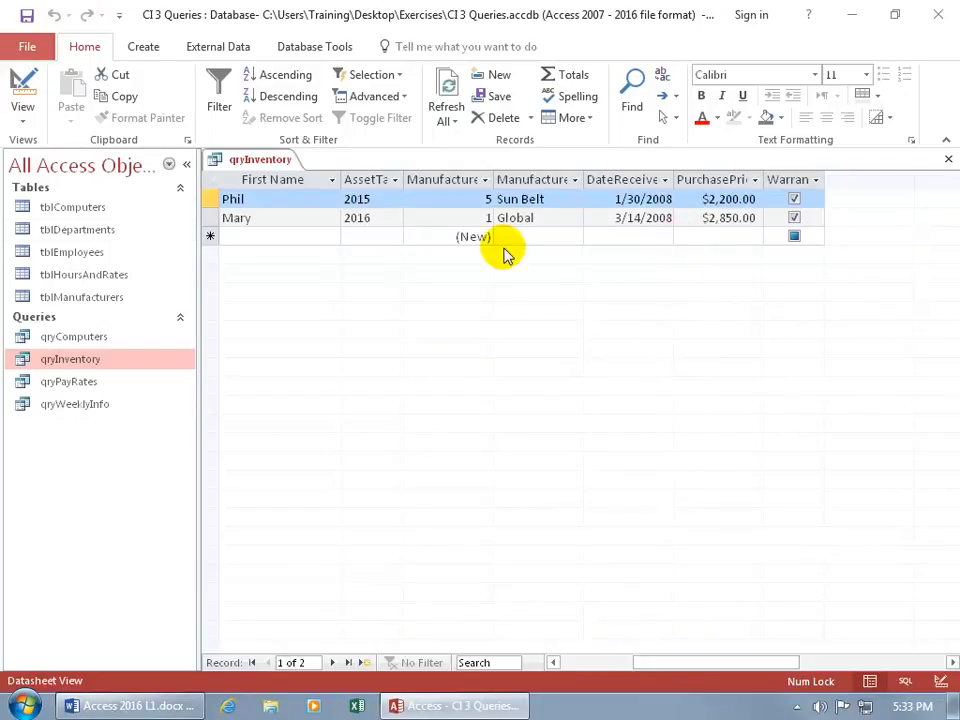
- Return to Design View and replace the DateReceived criterion with >6/1/06 and <1/1/08
click(25, 92)
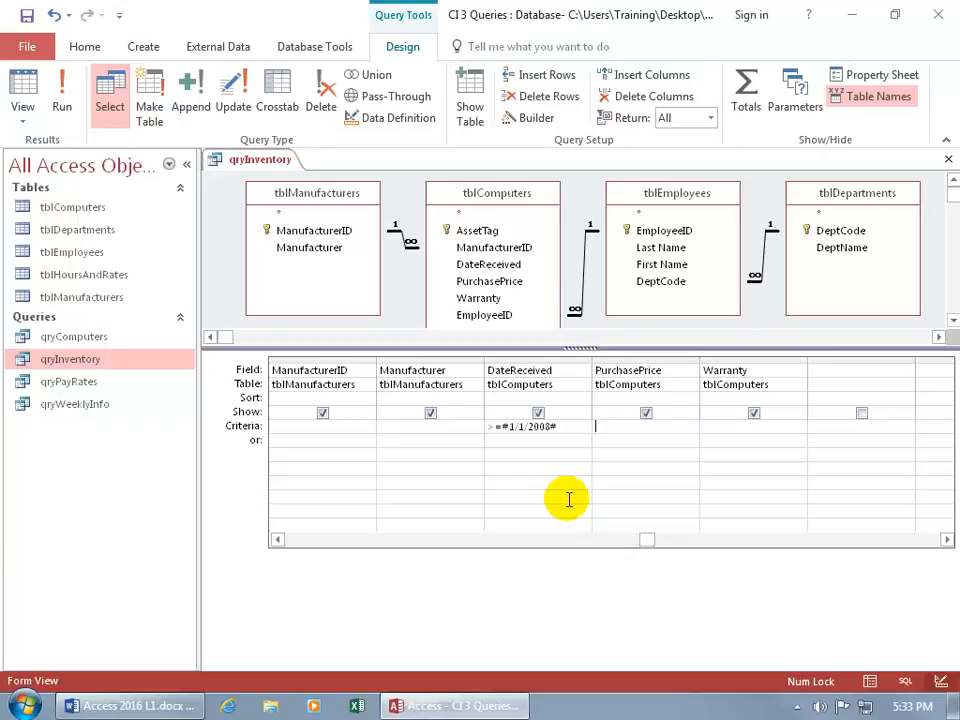
drag(572, 427, 471, 424)
key(Delete)
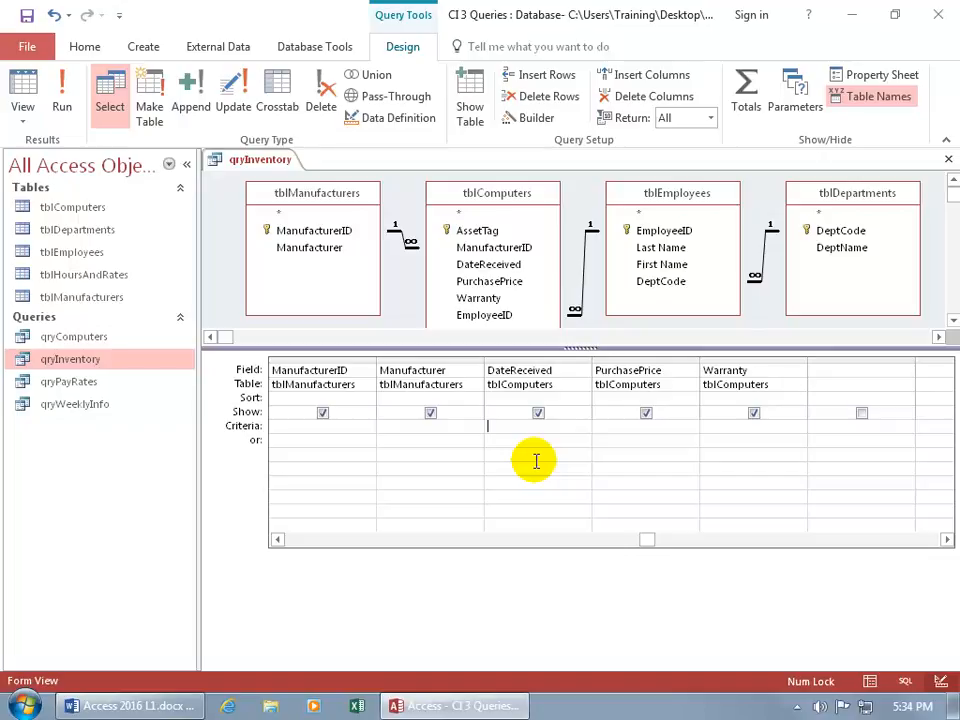
text(> 6/1/06)
text(and)
text(<1/1/08)
key(Tab)
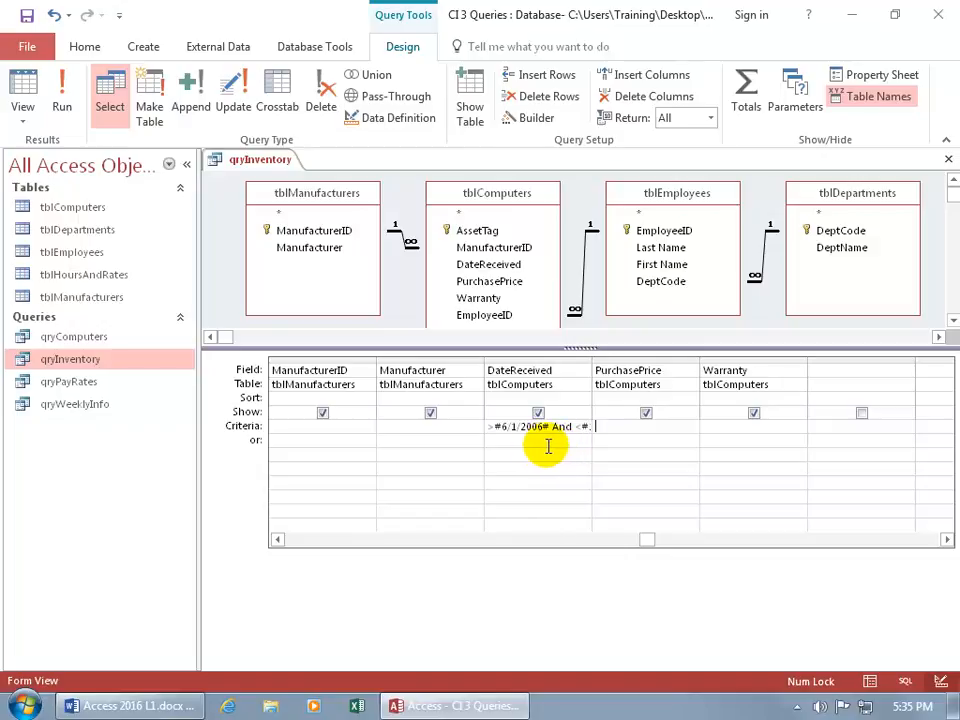
- View the complete DateReceived criterion in the Zoom box and close it
click(556, 427)
key(Right)
key(Right)
key(Right)
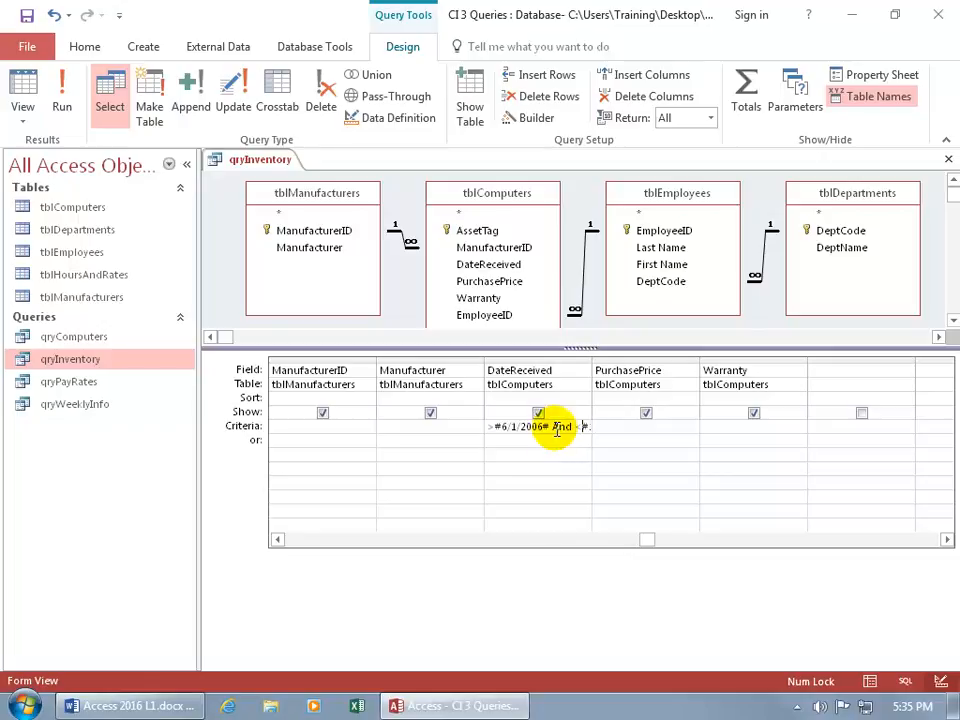
right_click(556, 427)
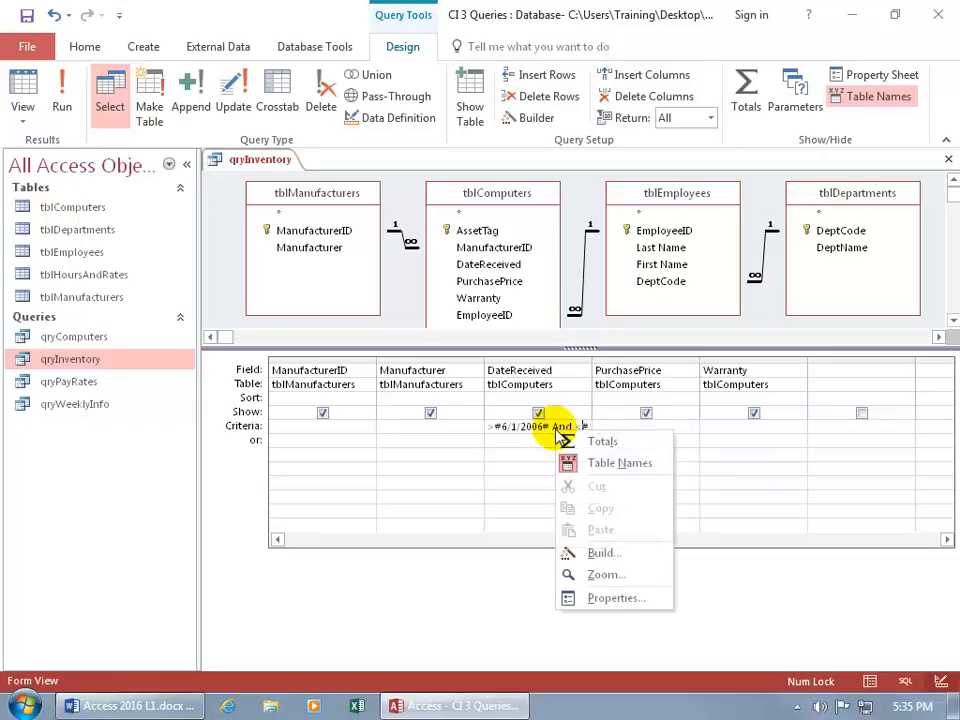
click(603, 574)
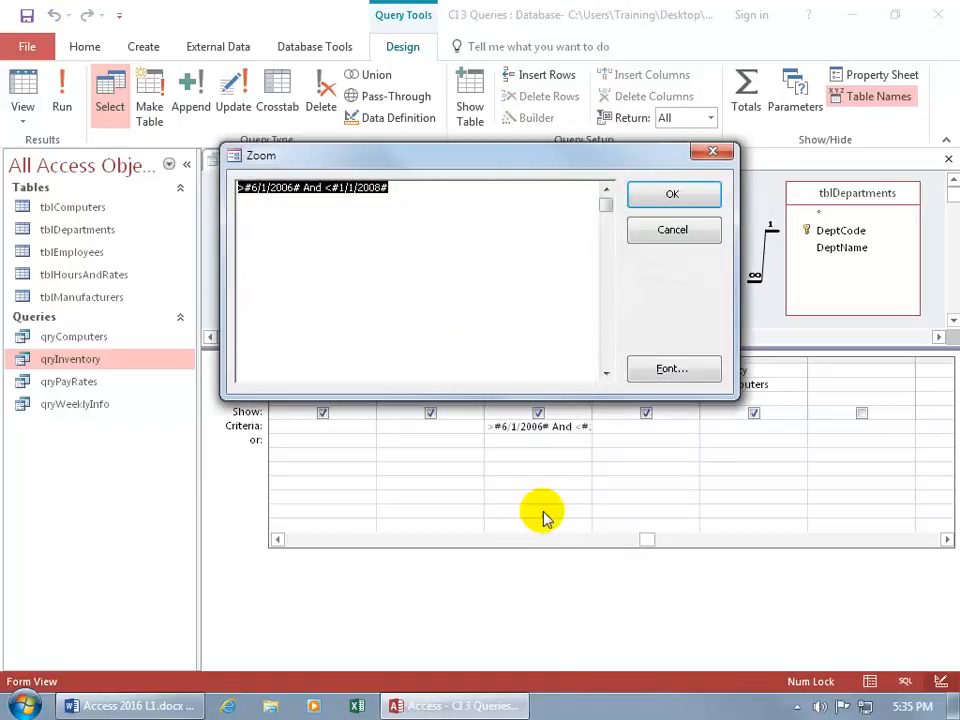
click(444, 188)
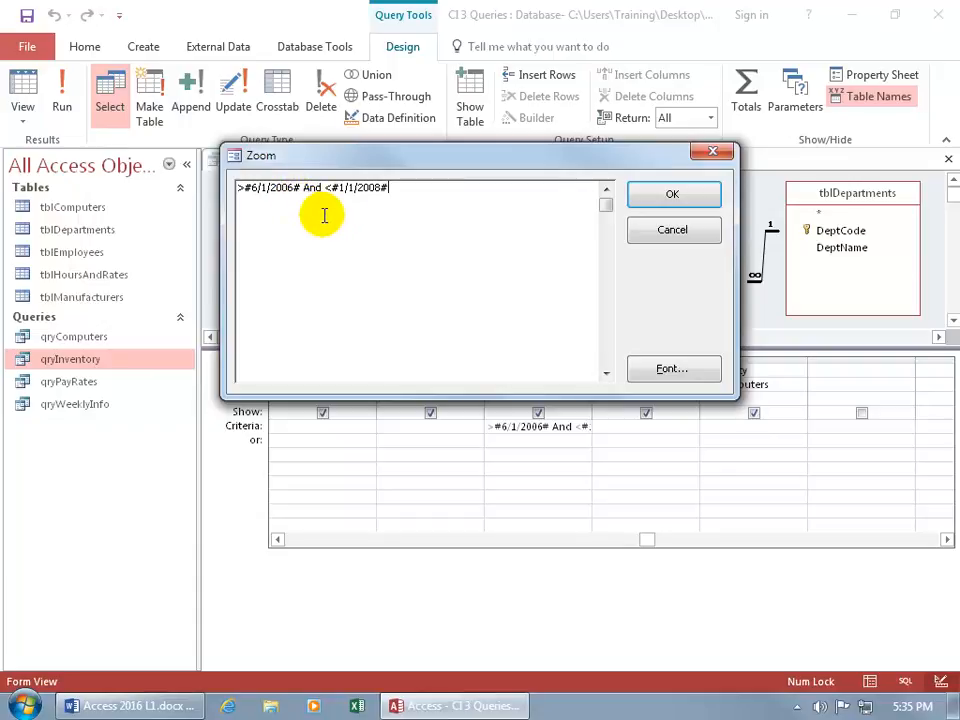
click(664, 196)
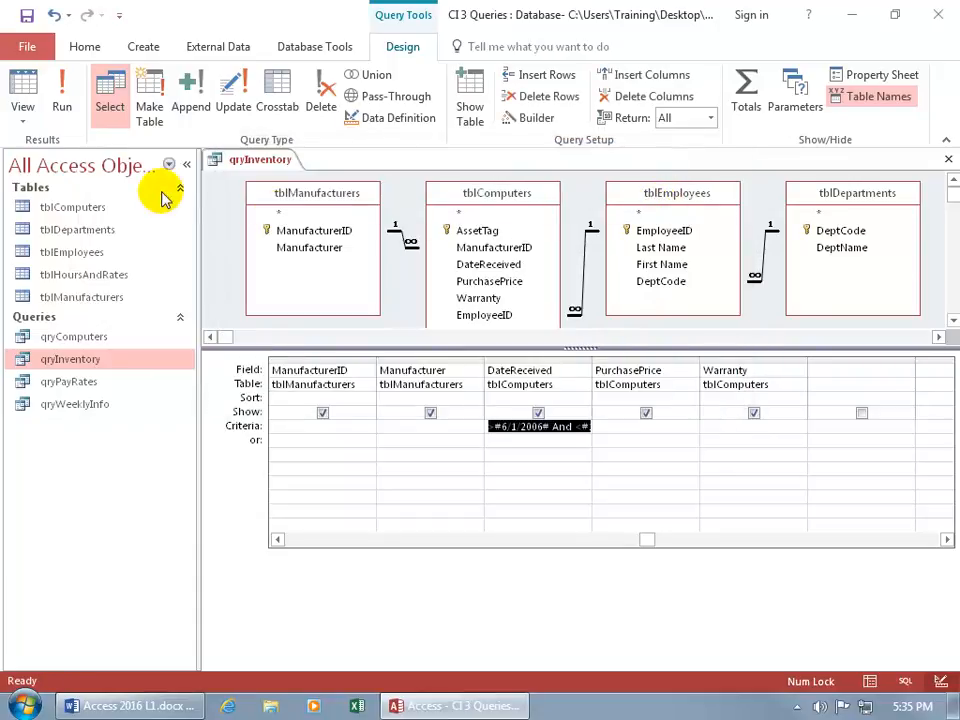
- Check the DateReceived dates of the query results in Datasheet View and return to Design View
click(24, 98)
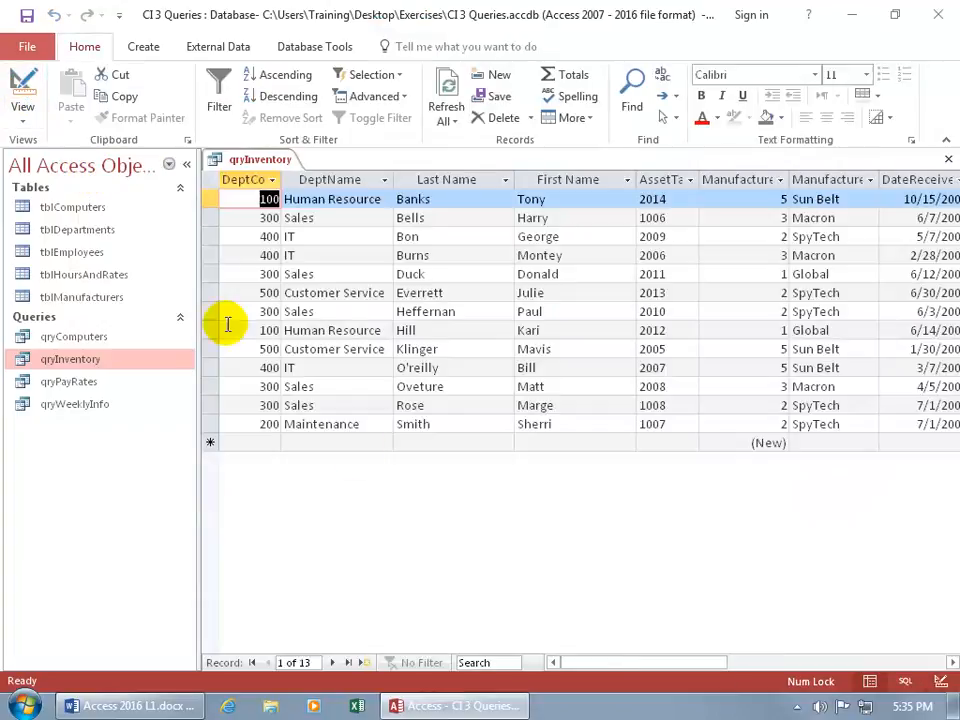
drag(637, 662, 707, 666)
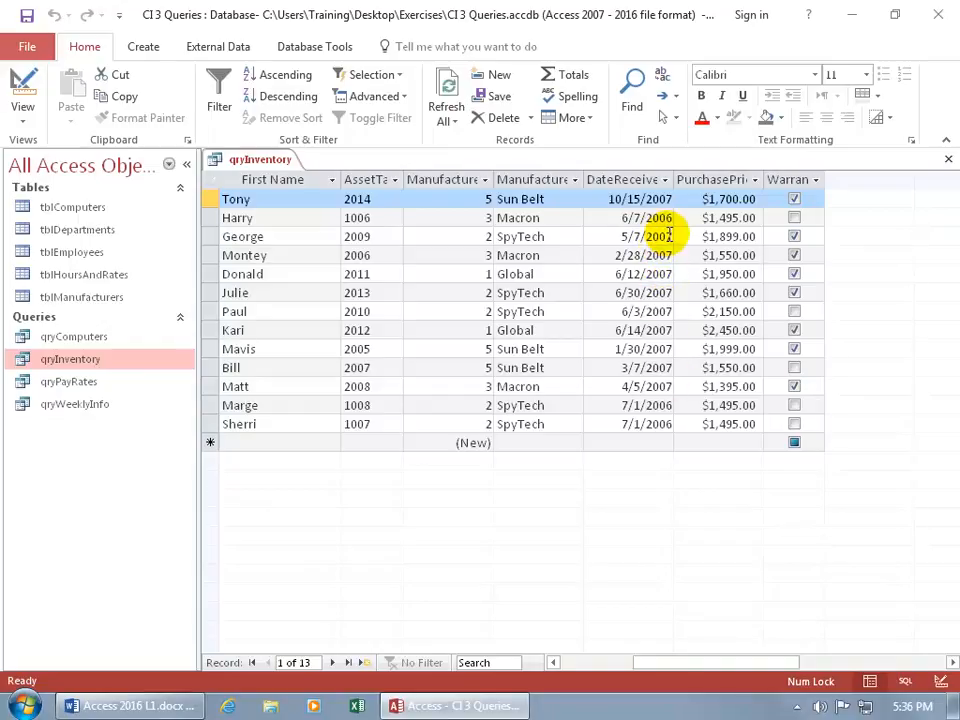
click(25, 88)
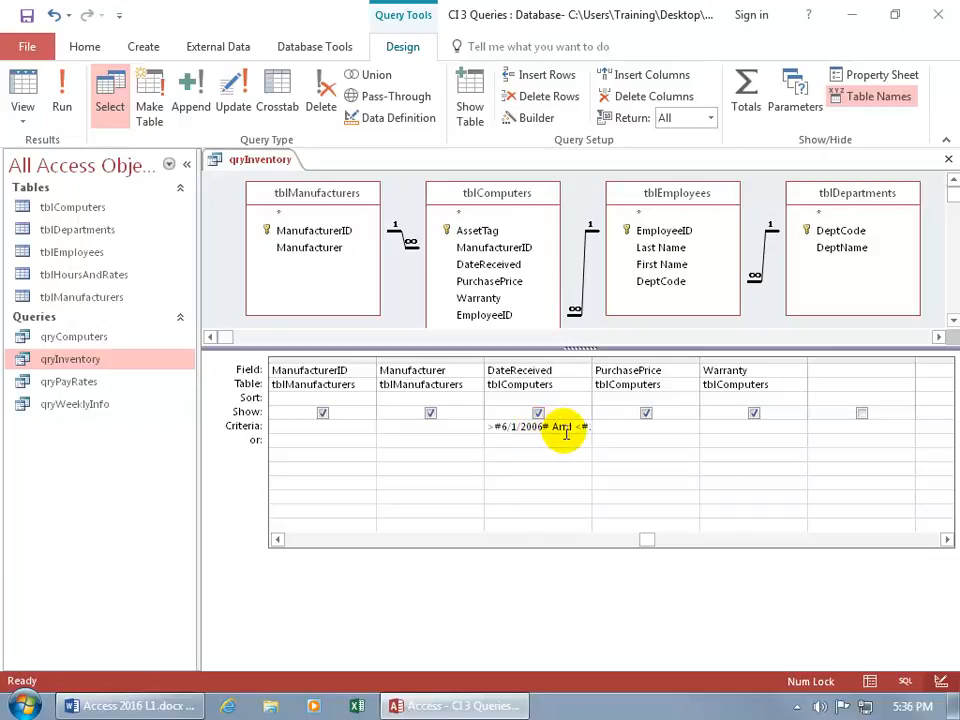
- Rewrite the DateReceived criterion in the Zoom box as Between #6/1/2006# And #1/1/2008# and show the results in Datasheet View
key(shift+F2)
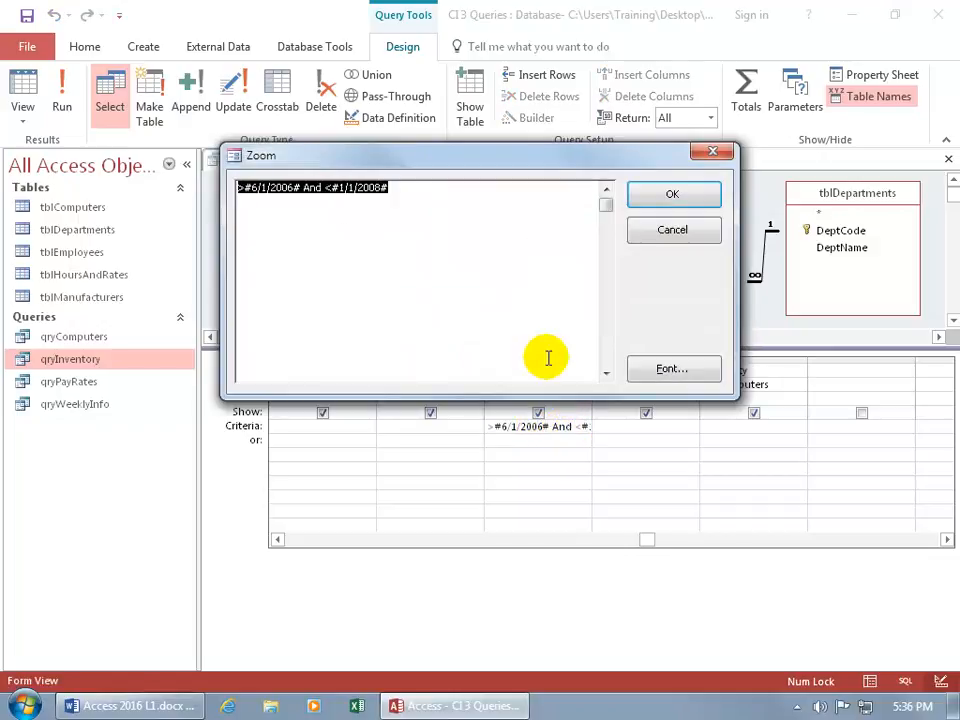
click(452, 195)
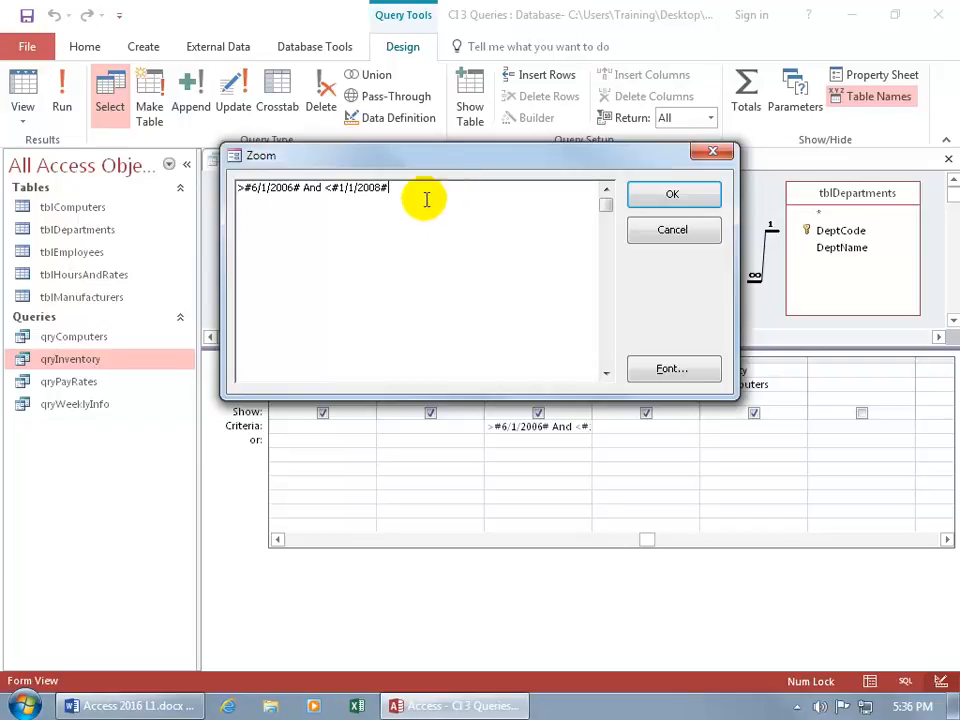
click(242, 188)
key(BackSpace)
click(324, 188)
key(BackSpace)
click(238, 188)
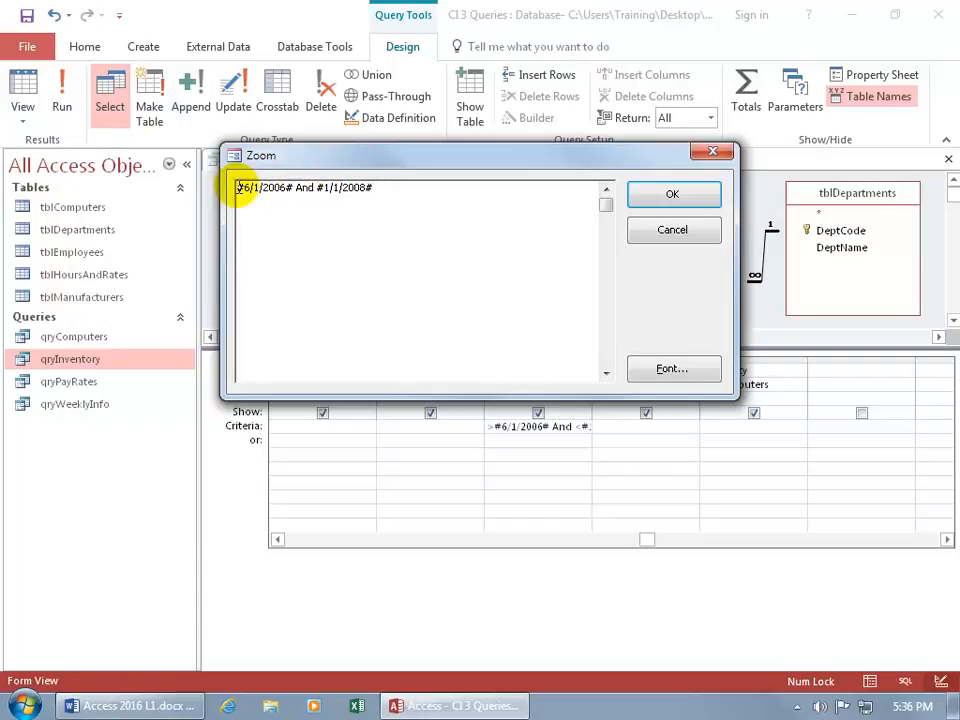
text(B)
text(etwee)
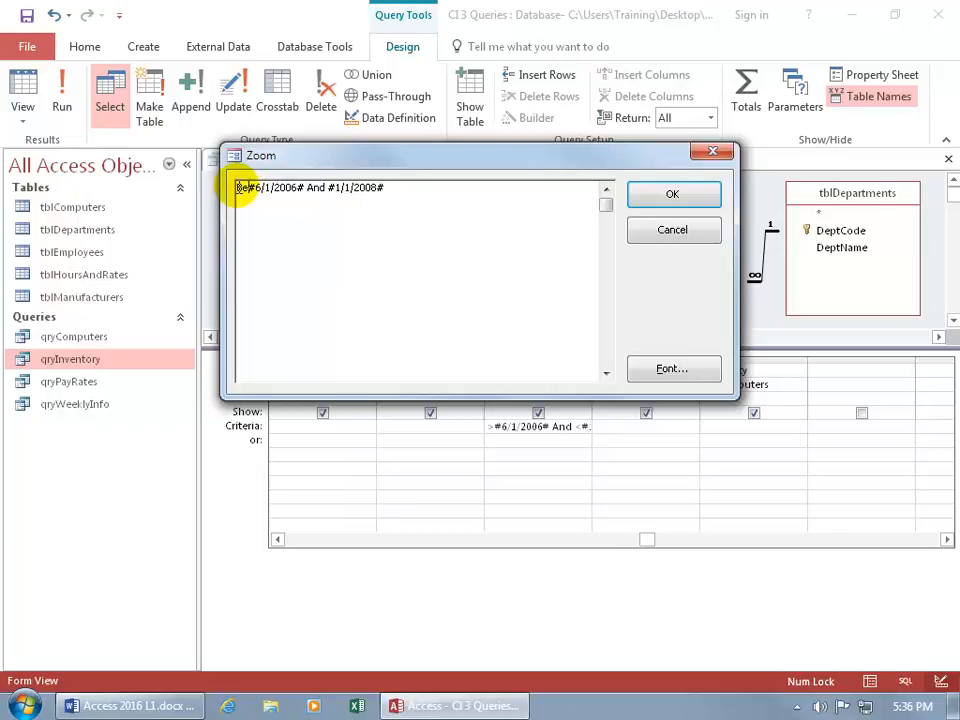
text(n)
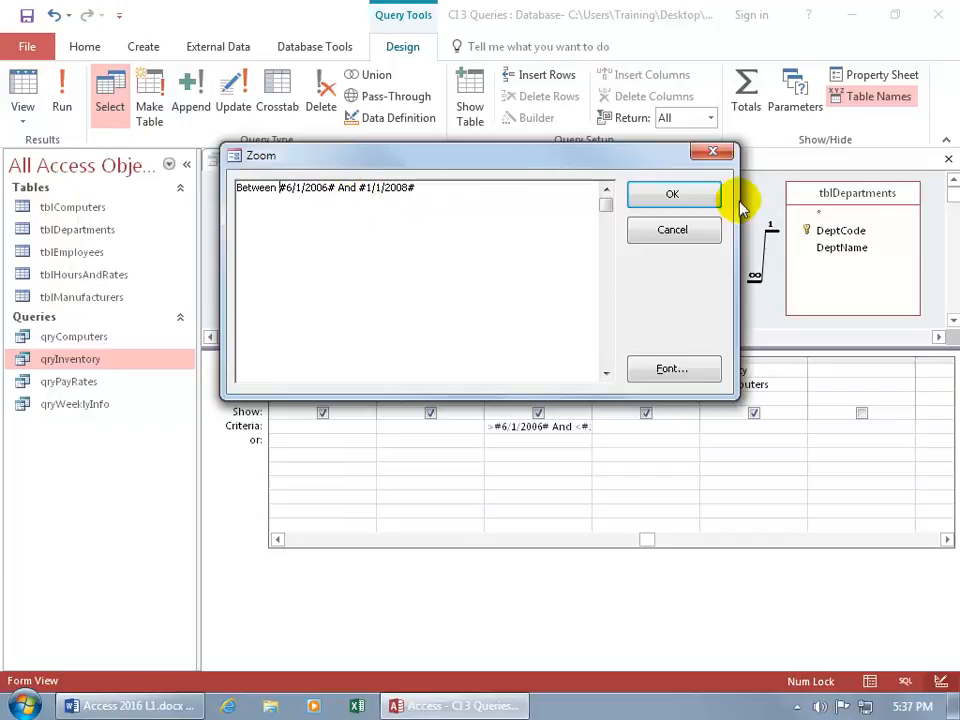
click(706, 198)
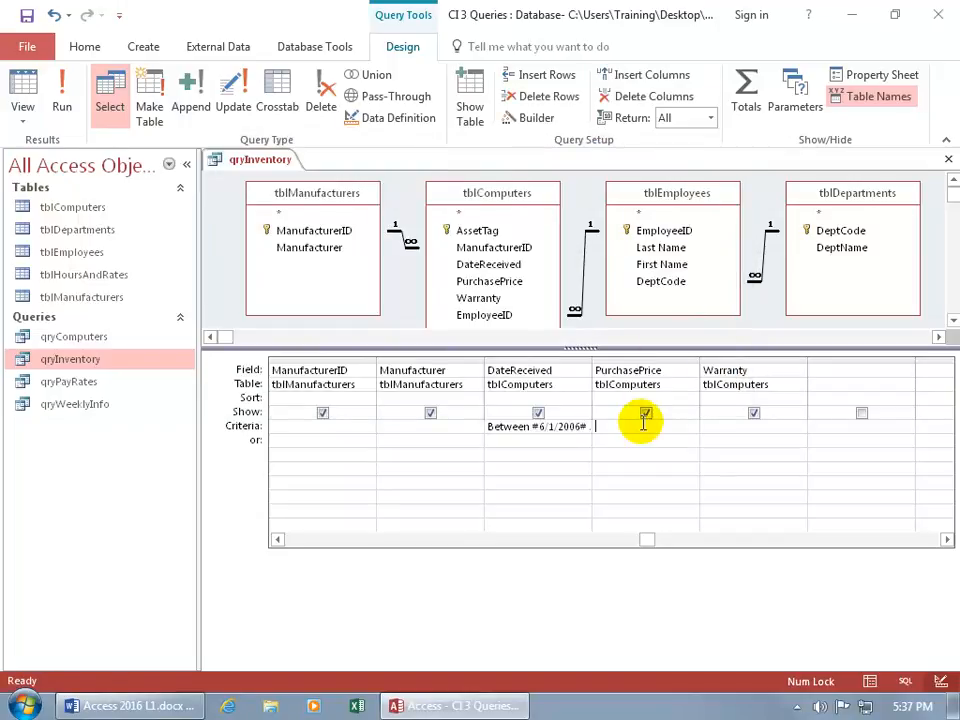
click(18, 90)
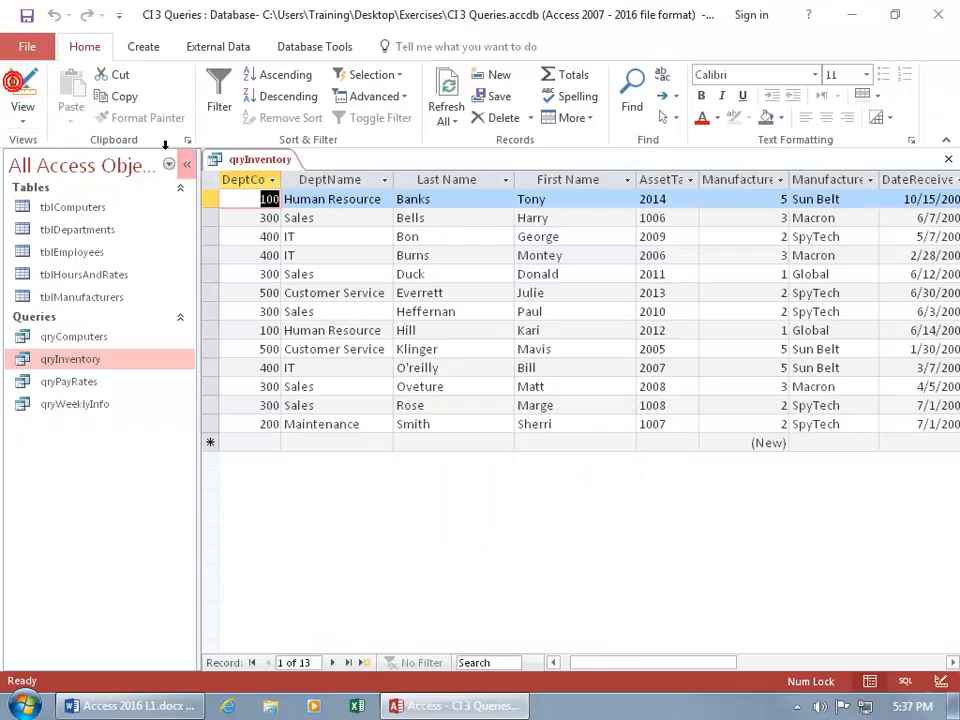
drag(600, 662, 692, 660)
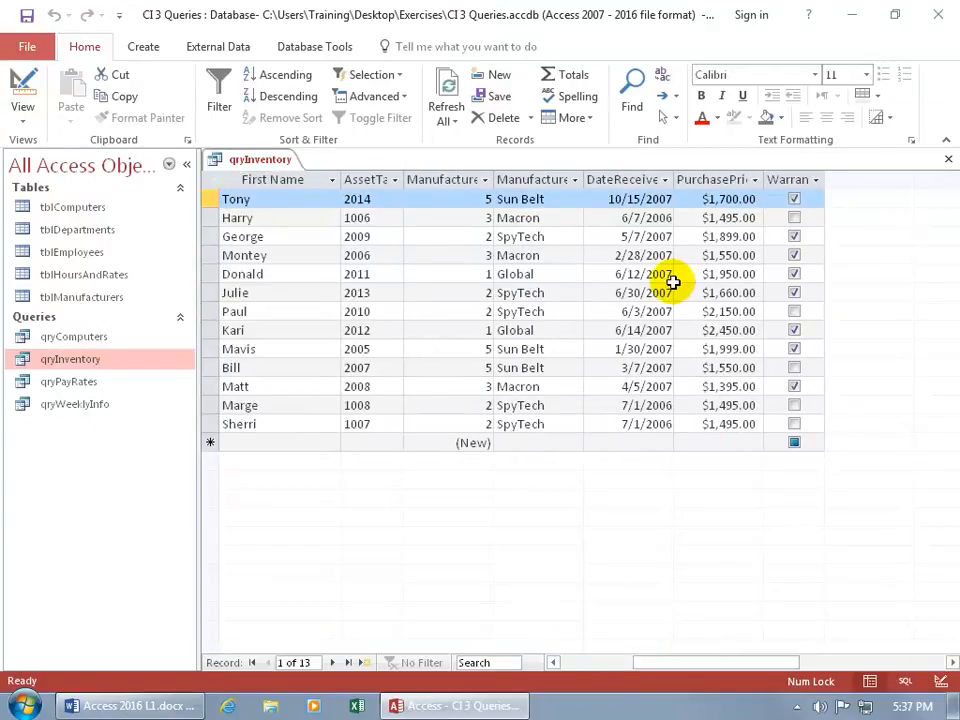
- Add Not in front of the Between criterion for DateReceived in Design View and show the results in Datasheet View
click(24, 92)
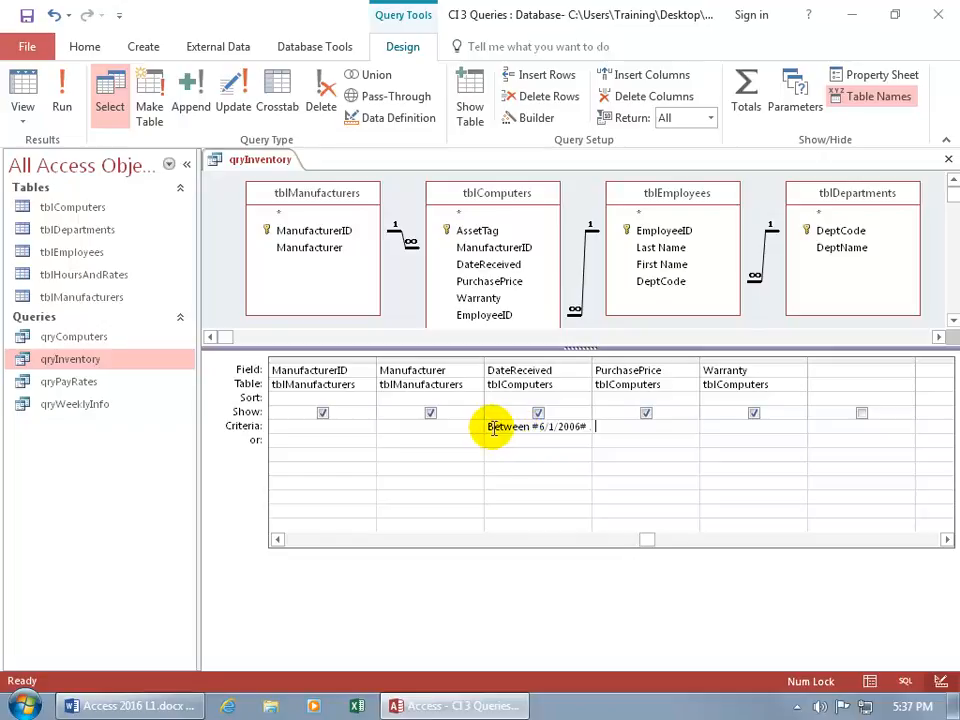
click(488, 426)
text(not)
key(Return)
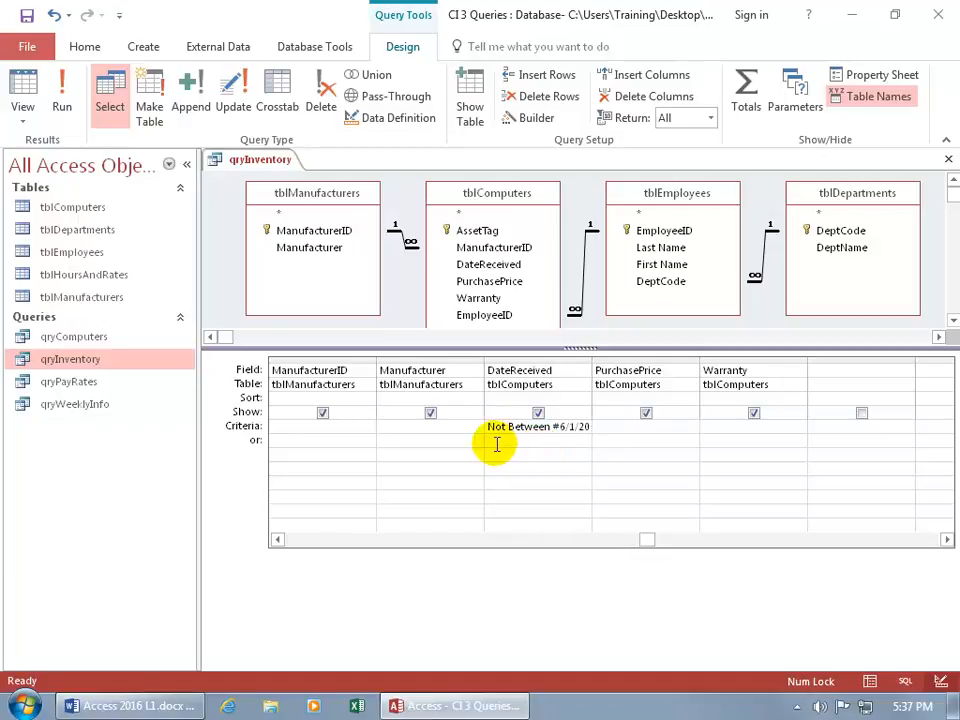
click(24, 86)
drag(617, 662, 686, 662)
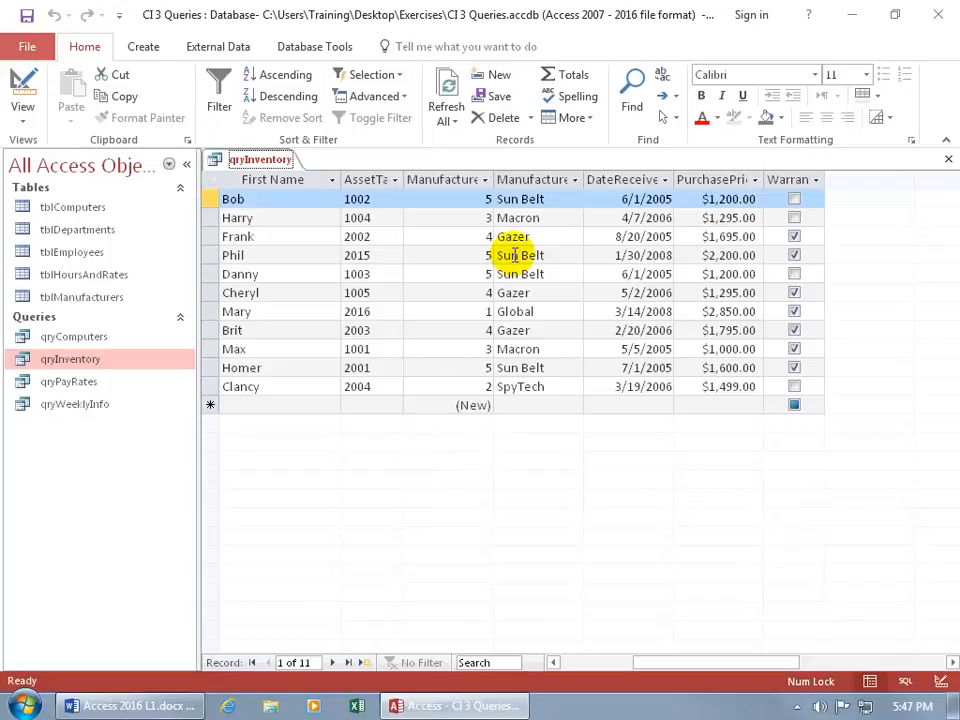
click(220, 199)
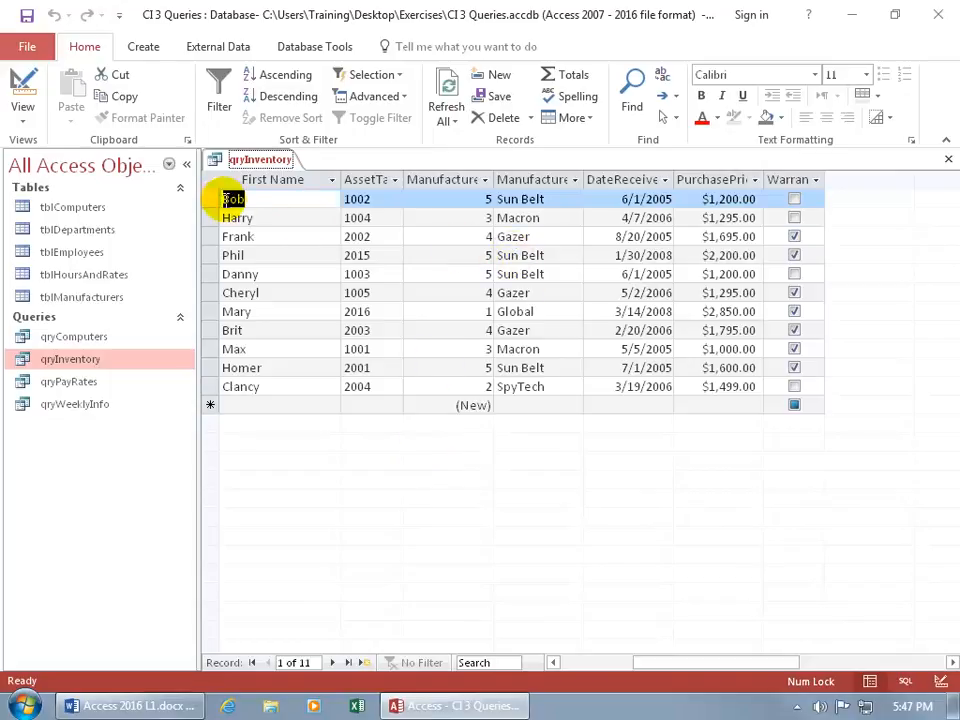
- Clear the First Name value of the first record, save the record and return to Design View
key(Delete)
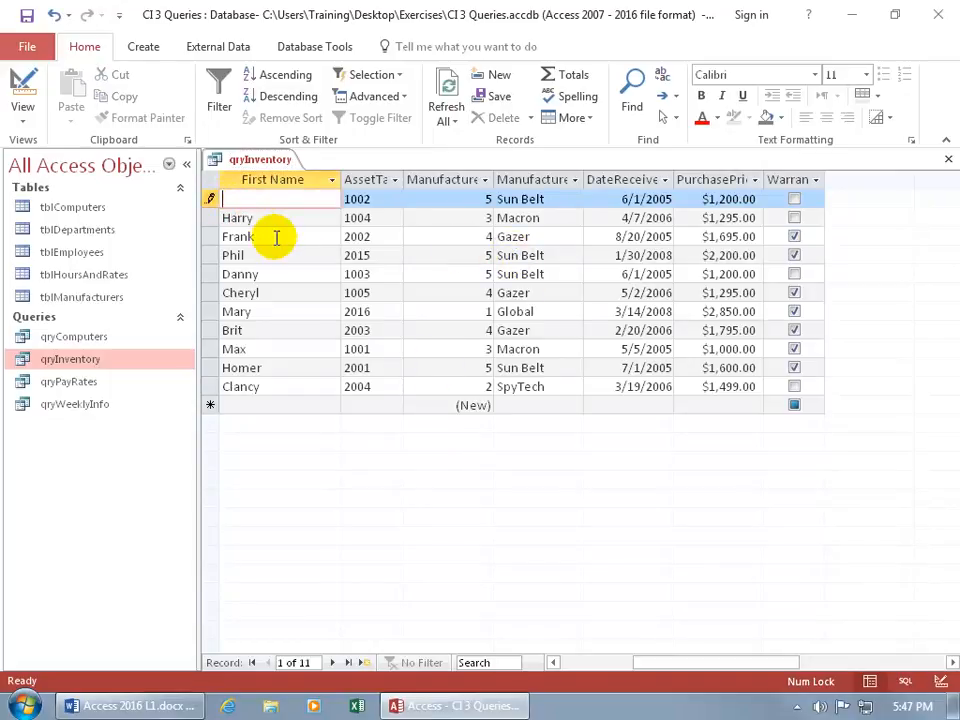
key(shift+Return)
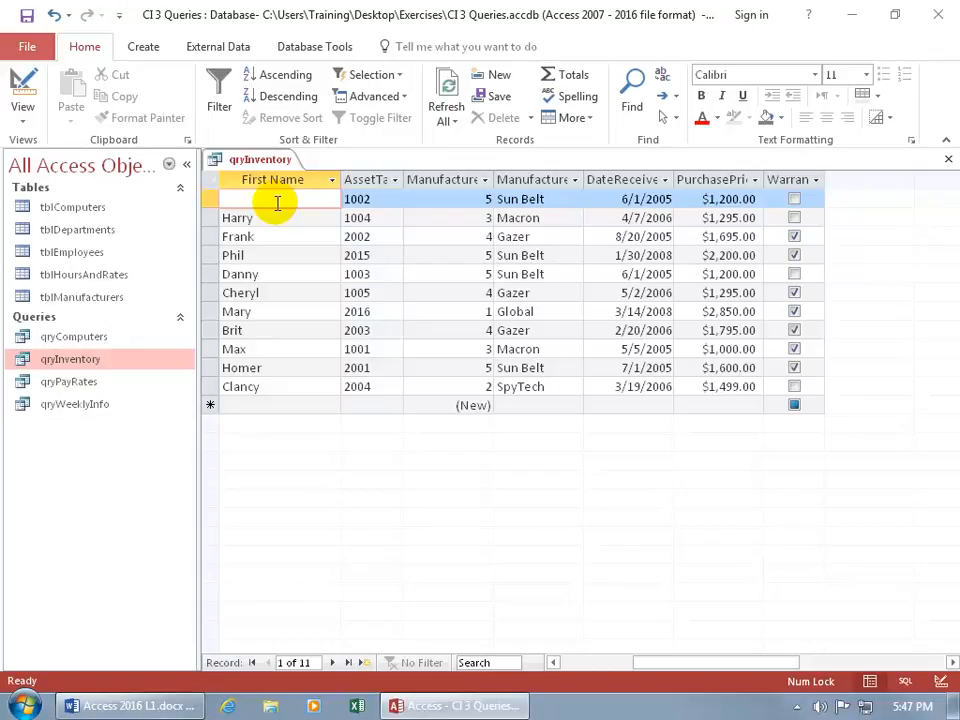
click(26, 84)
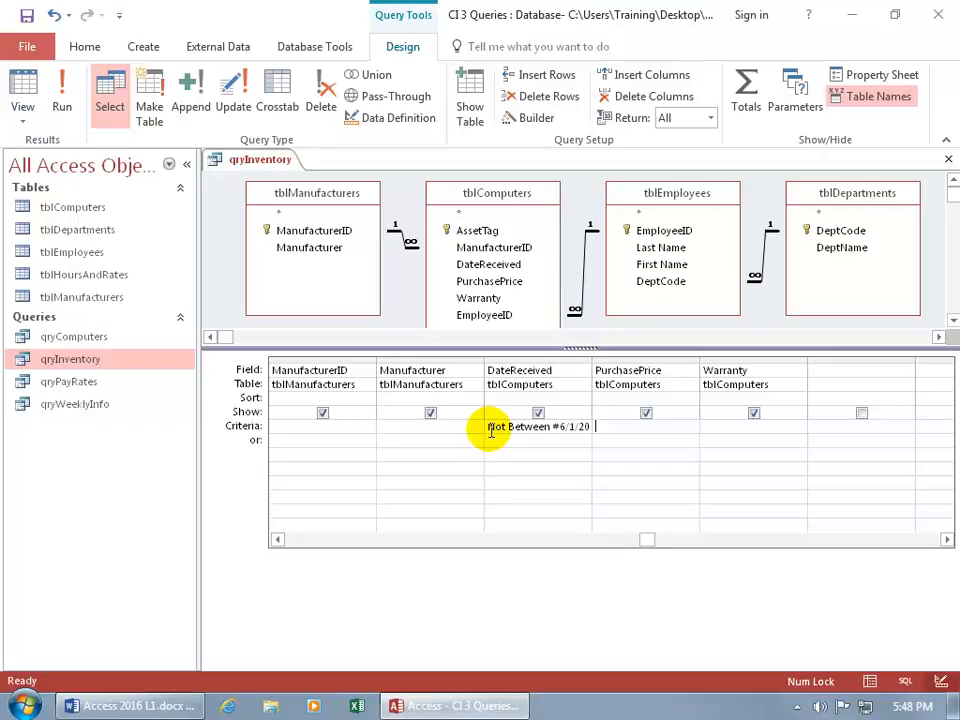
- Delete the Not Between criterion from the DateReceived field
drag(489, 427, 610, 426)
key(Delete)
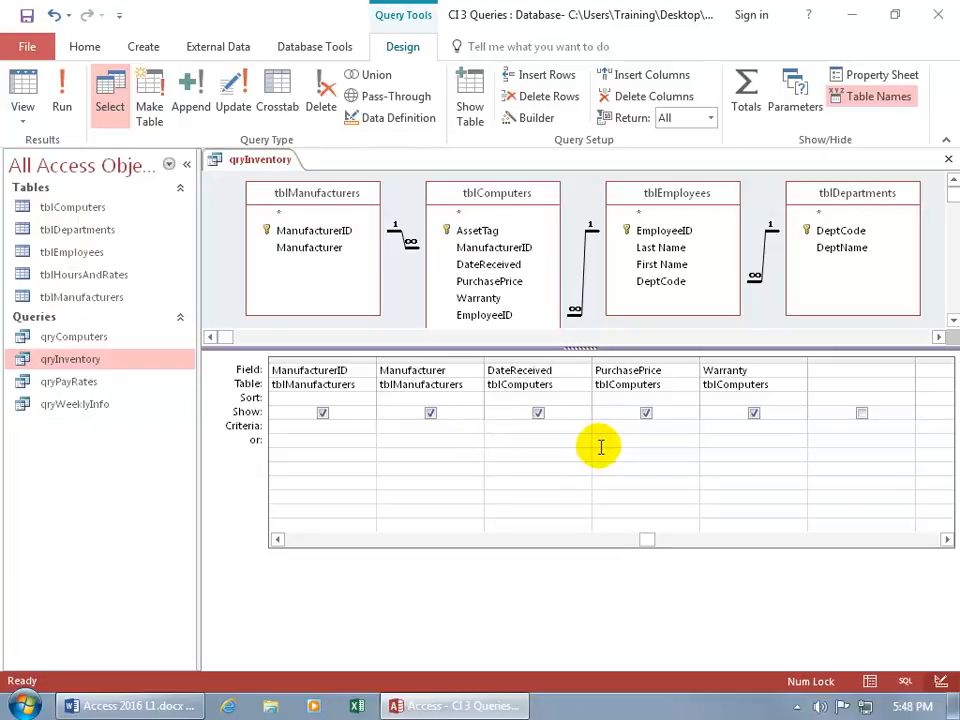
click(437, 430)
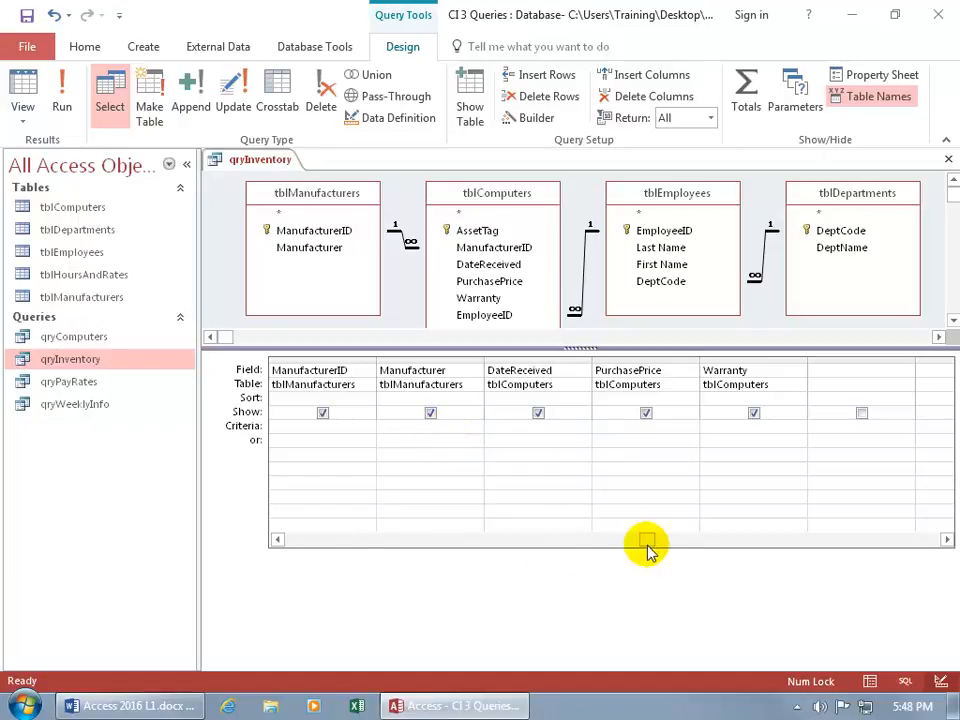
- Enter Is Null as the First Name criterion and show the results in Datasheet View
drag(647, 541, 285, 540)
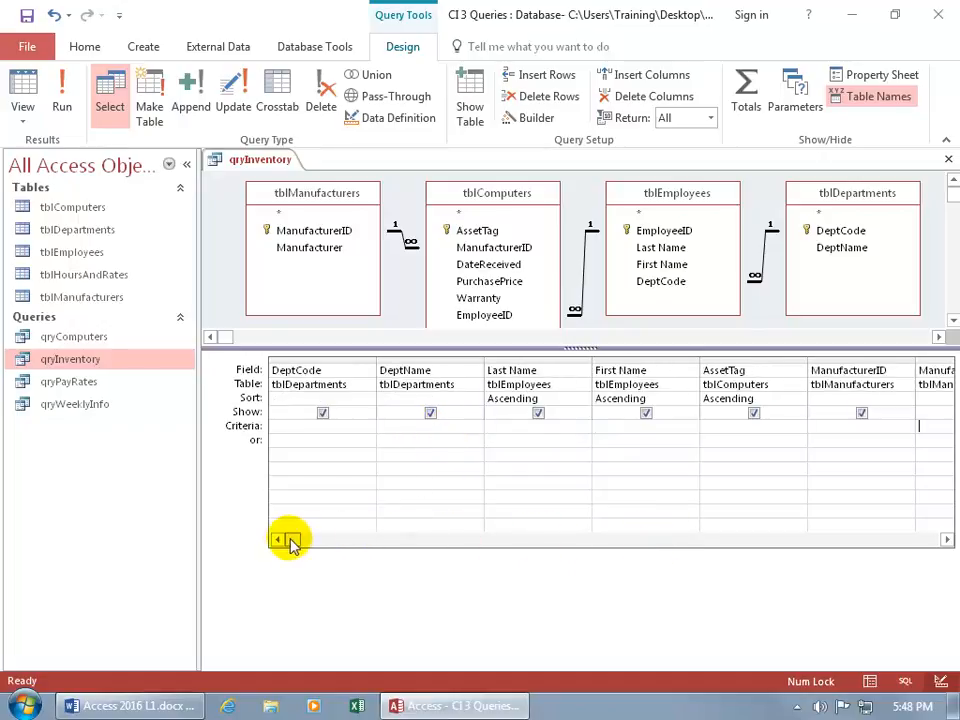
click(624, 430)
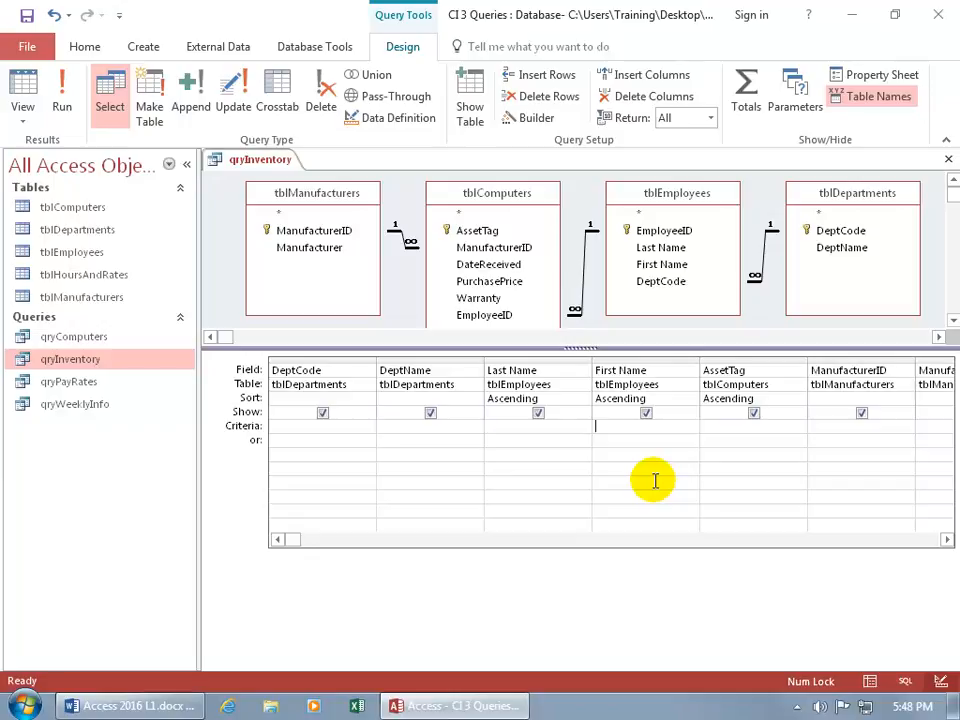
text(null)
key(Tab)
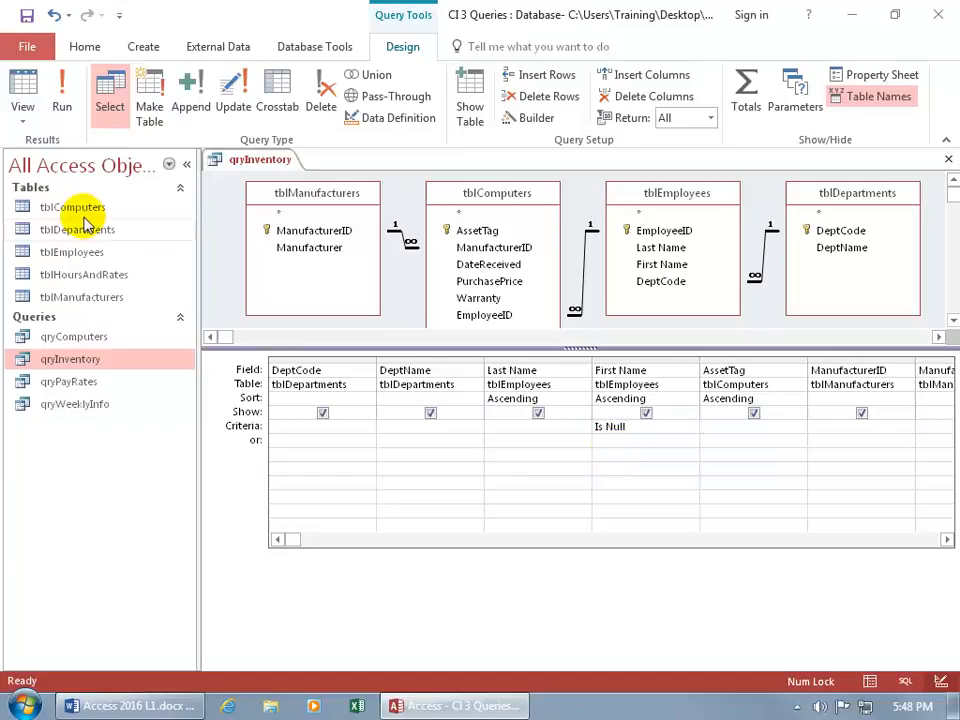
click(24, 92)
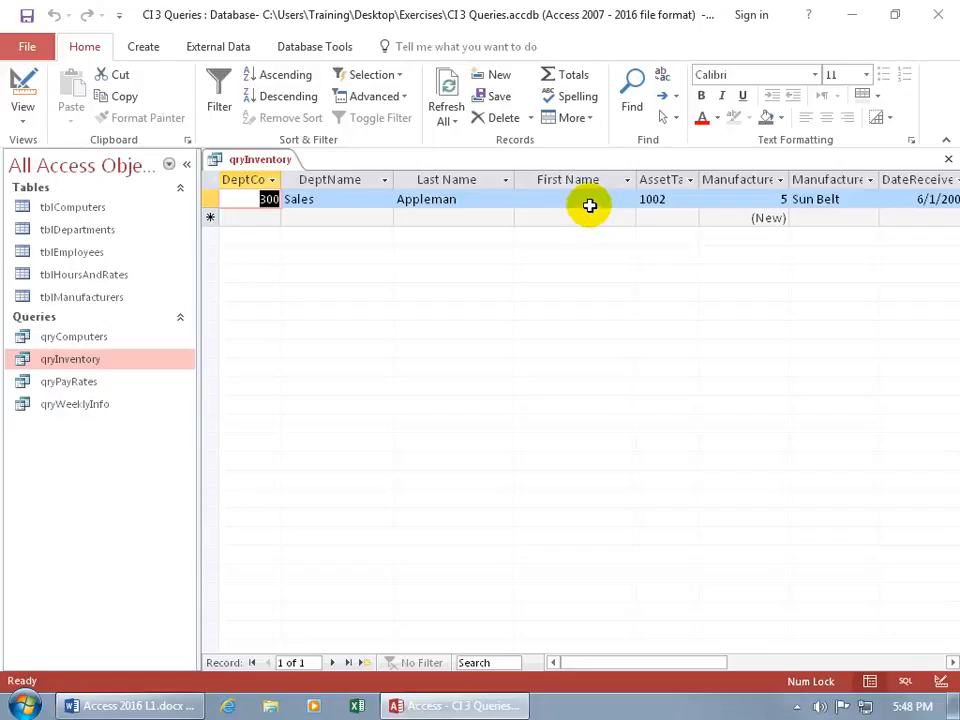
- Change the First Name criterion to Is Not Null in Design View and show the results in Datasheet View
click(17, 82)
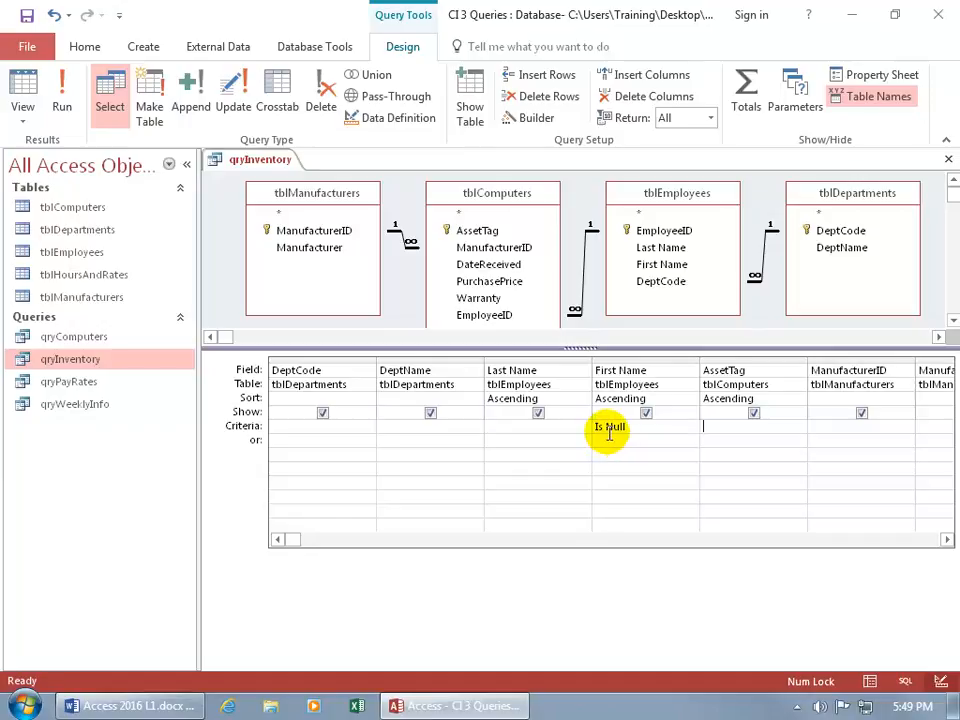
click(610, 427)
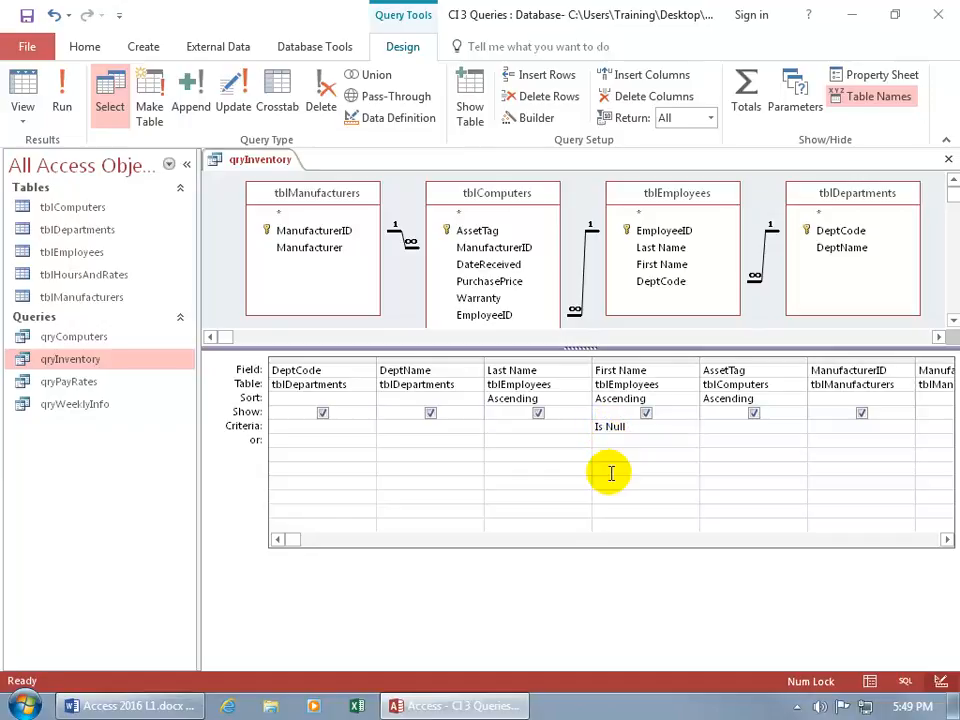
text(not)
key(Tab)
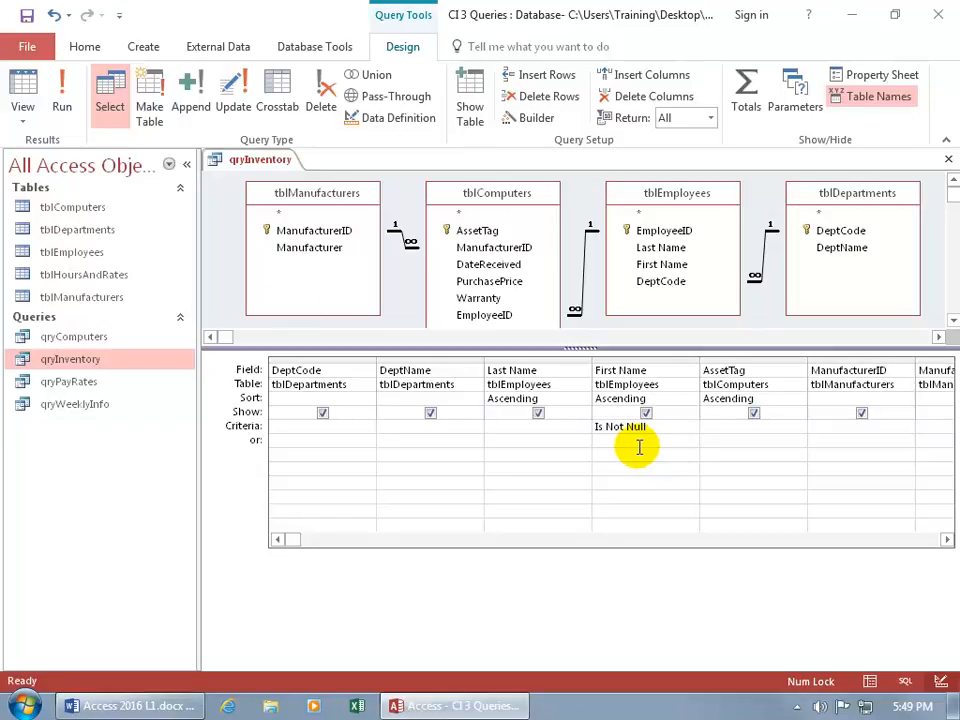
click(22, 88)
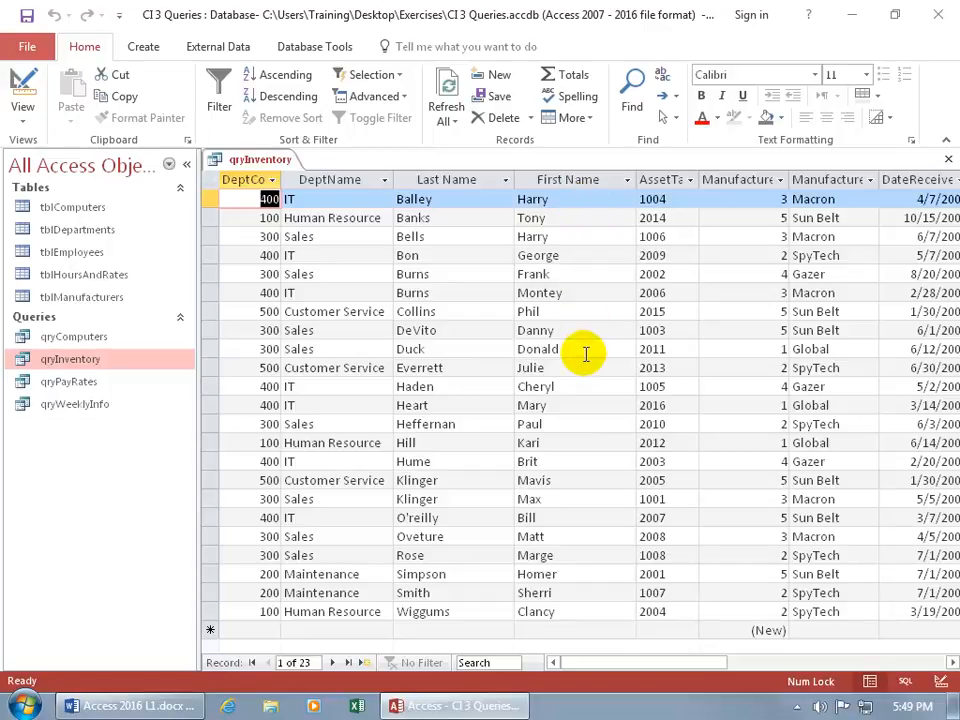
- Delete the First Name criterion in Design View and show all query records in Datasheet View
click(22, 88)
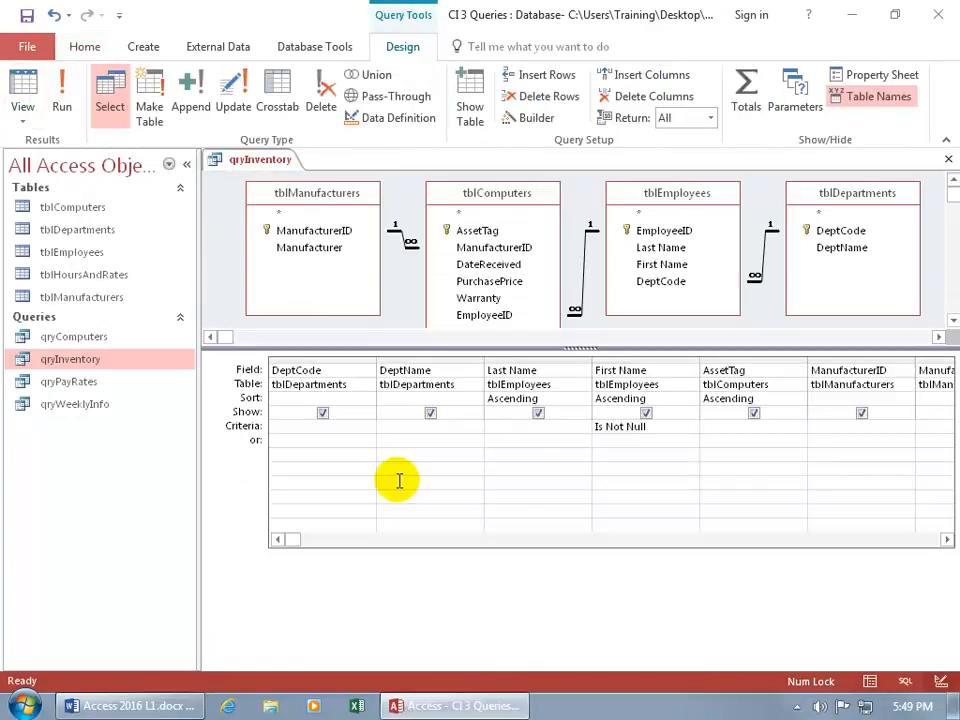
drag(659, 428, 619, 432)
key(Delete)
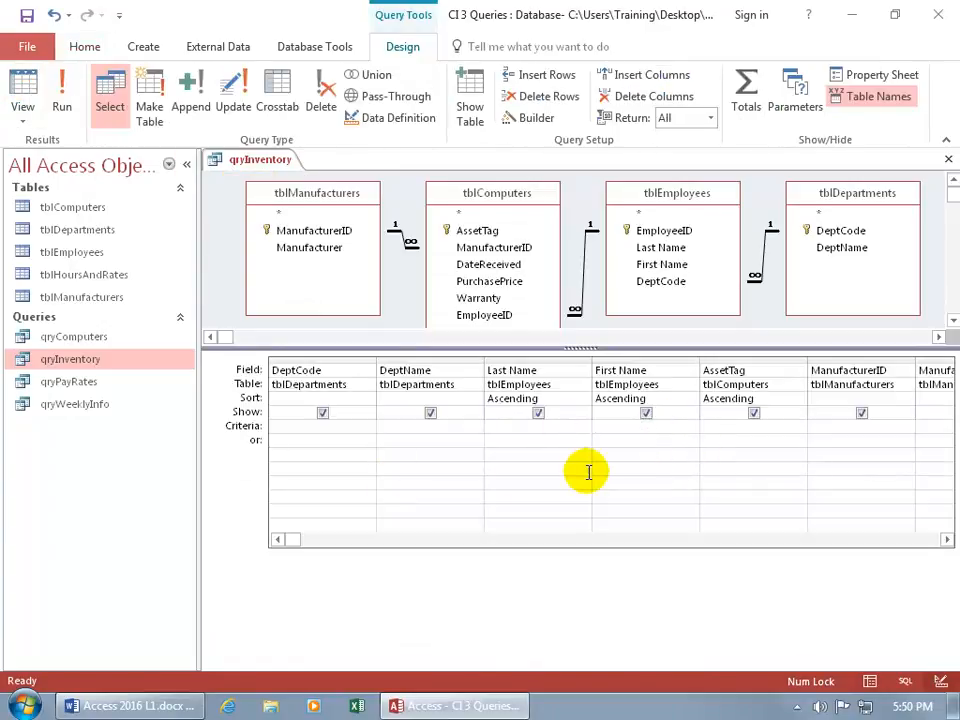
click(25, 95)
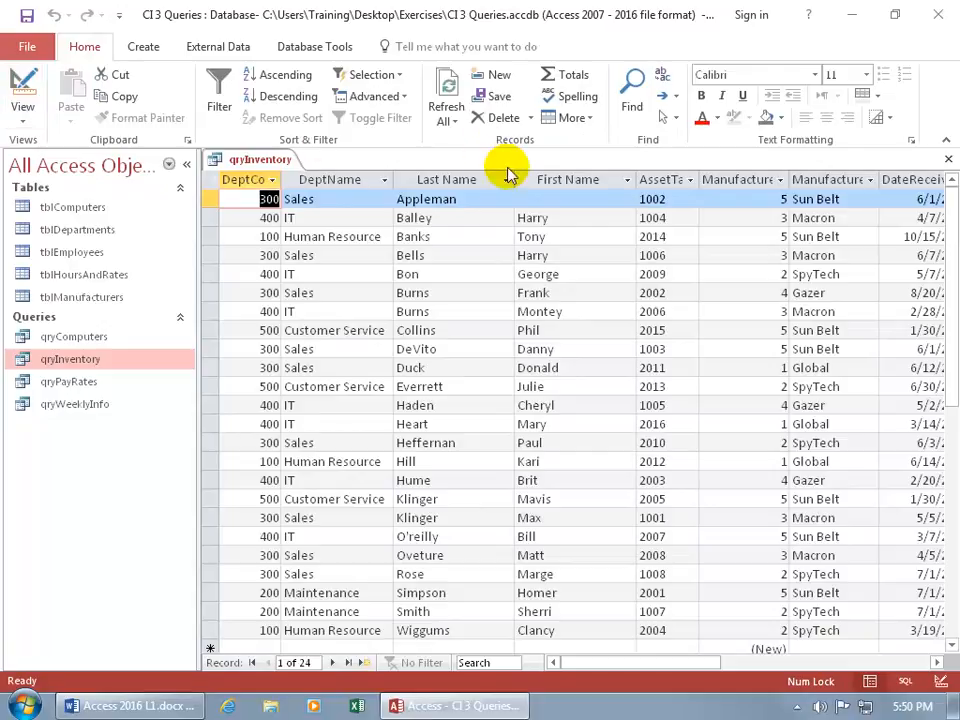
- Re-enter the employee's first name in the blank First Name field of the first record and save the record
click(544, 199)
text(Bob)
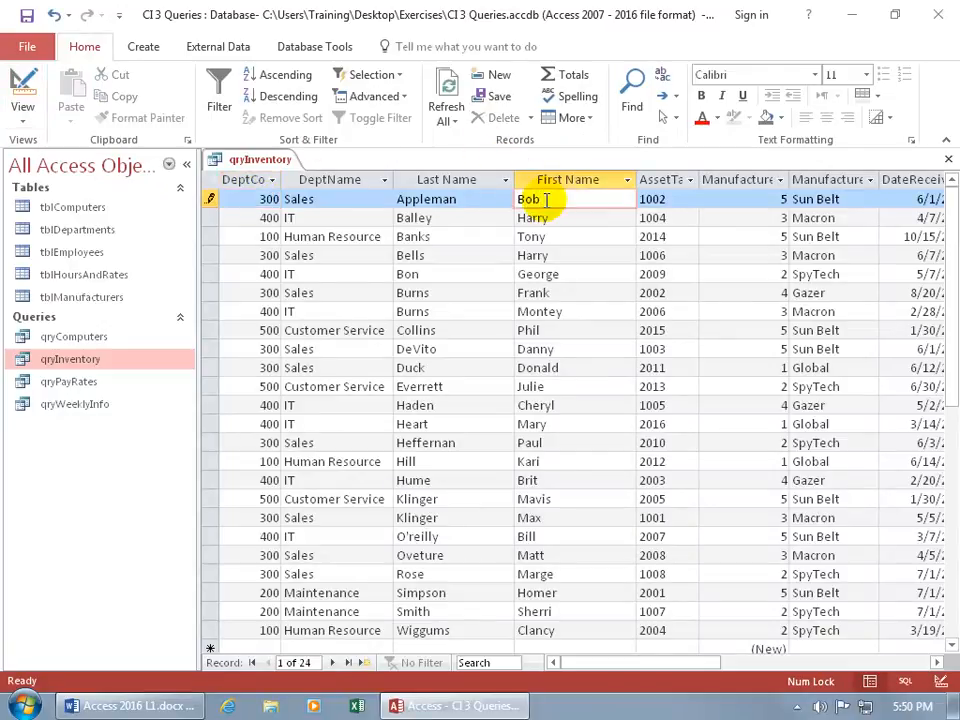
key(shift+Return)
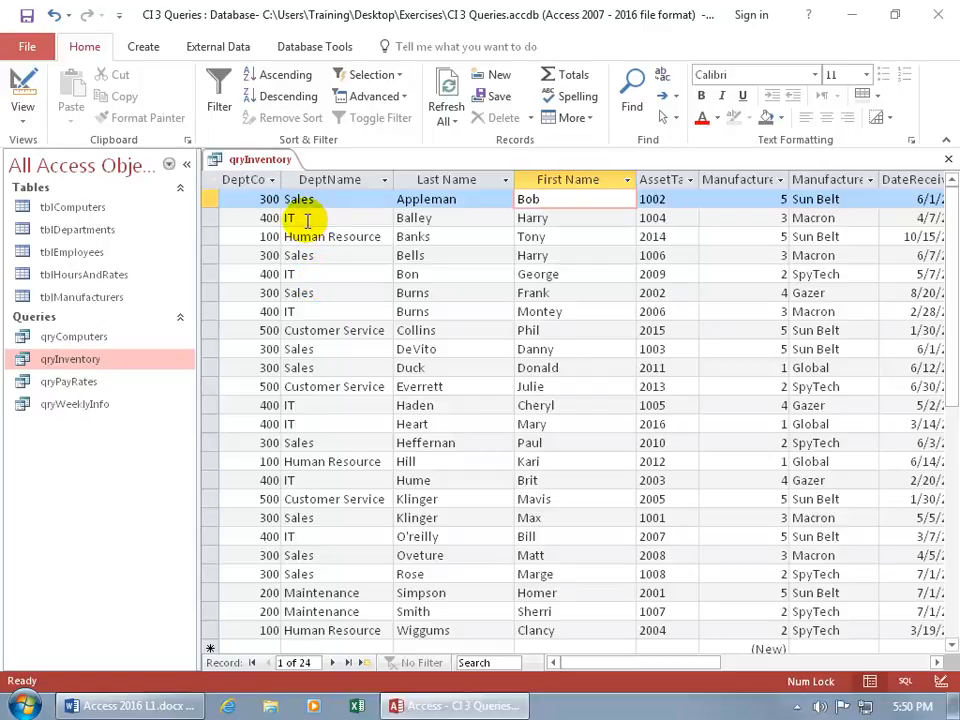
- Set the DeptName criterion to <>"it" in Design View and show the results in Datasheet View
click(18, 80)
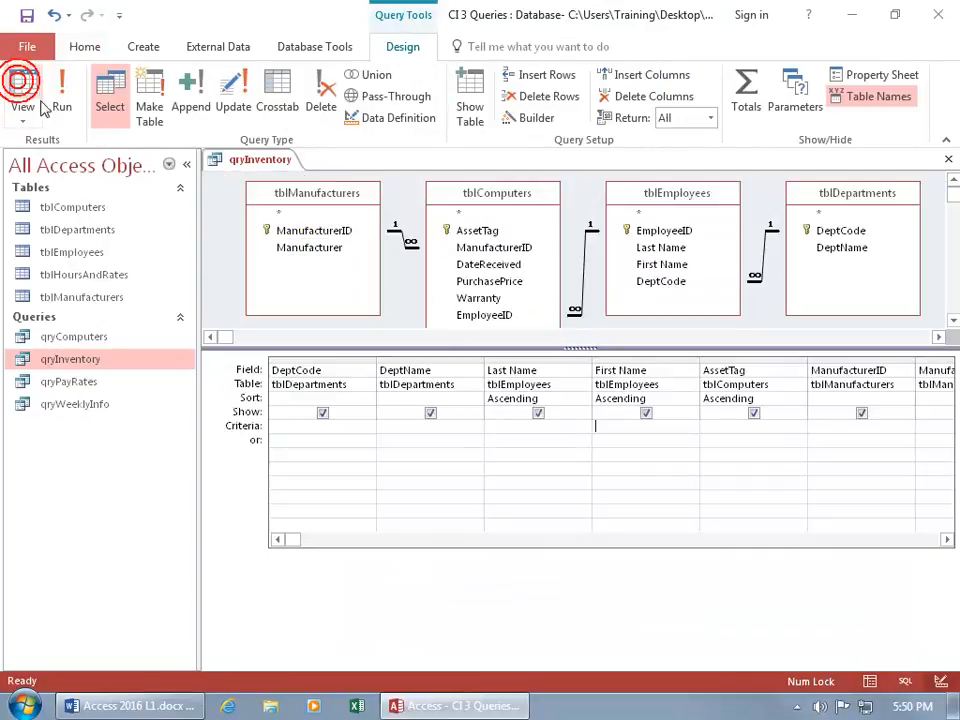
click(397, 426)
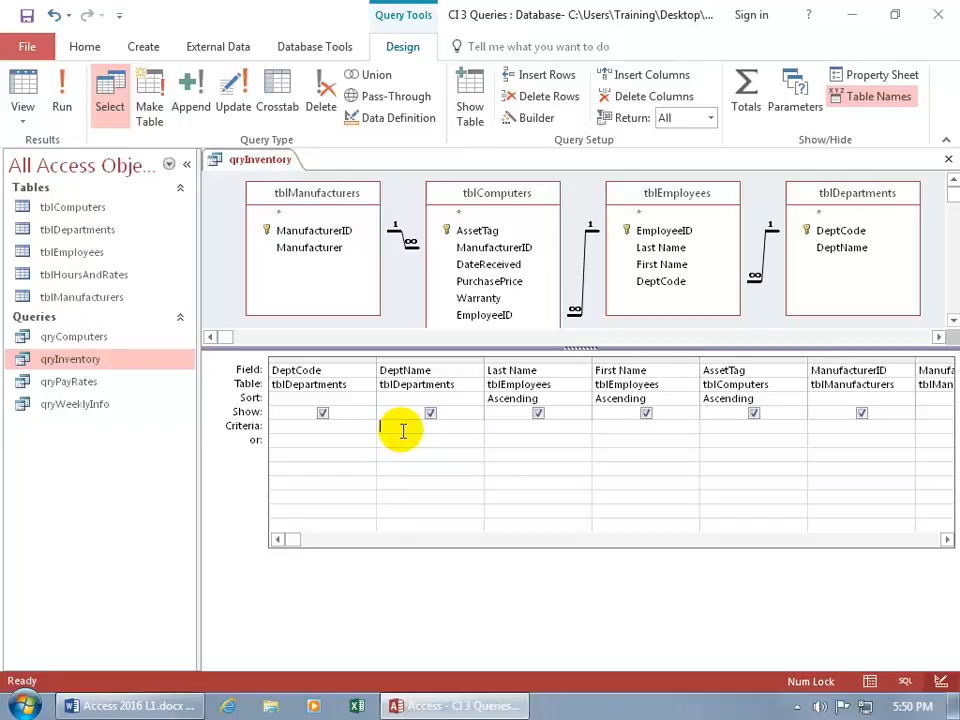
text(<>)
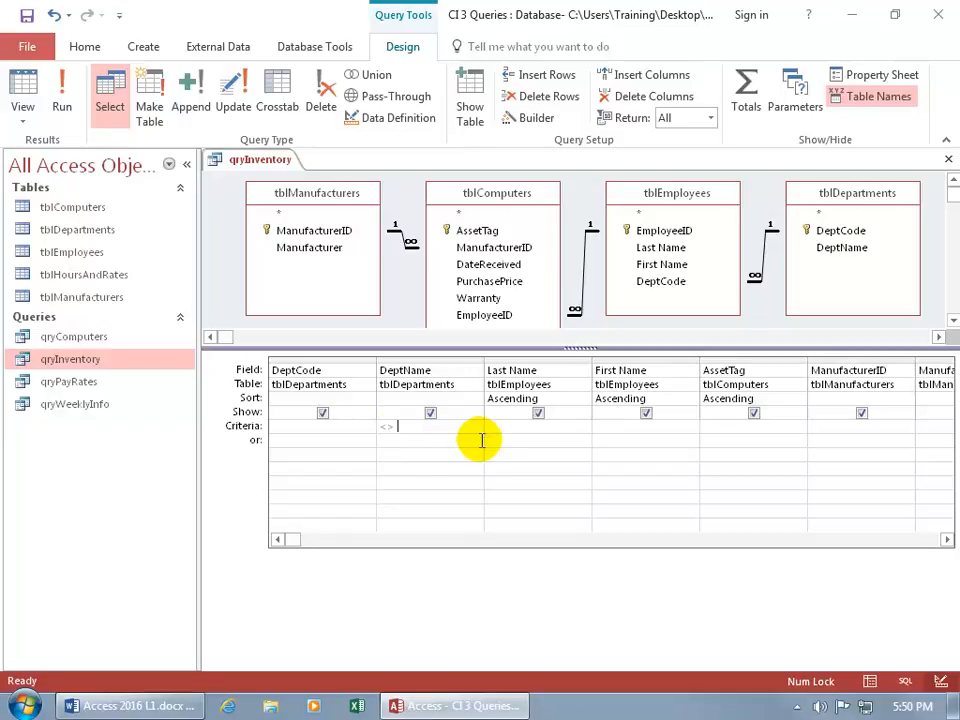
text(It)
key(Tab)
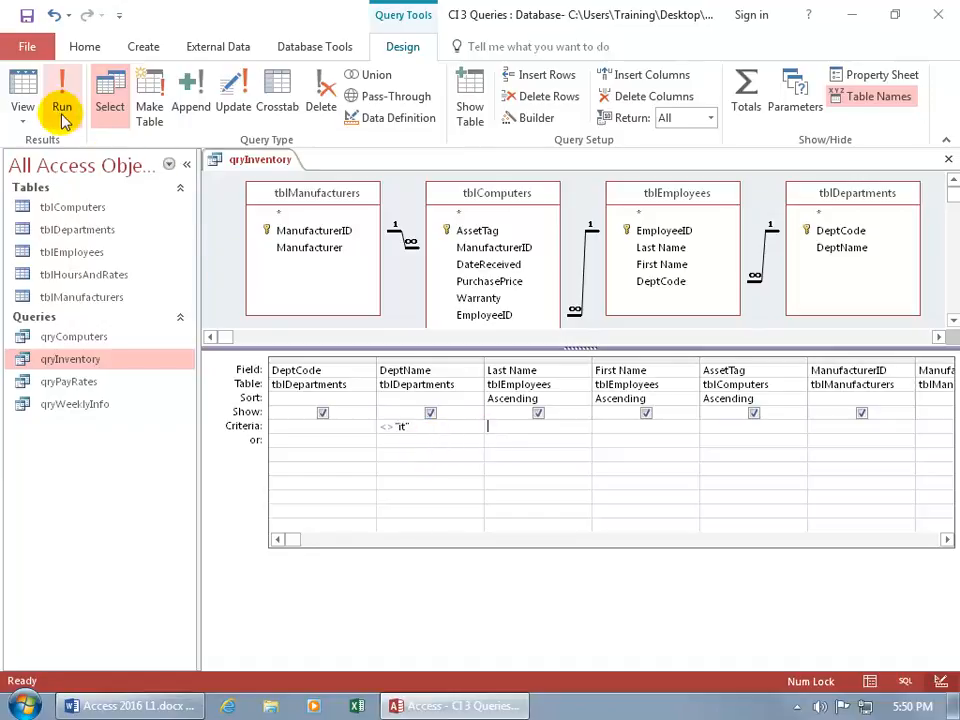
click(22, 82)
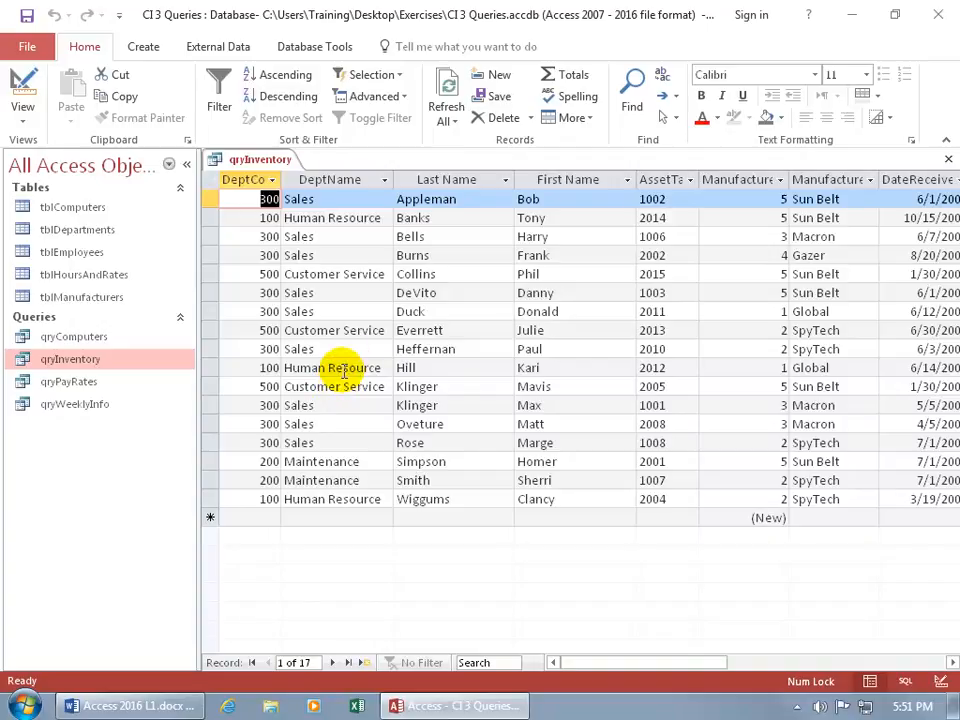
- Return to Design View and delete the DeptName criterion
click(21, 88)
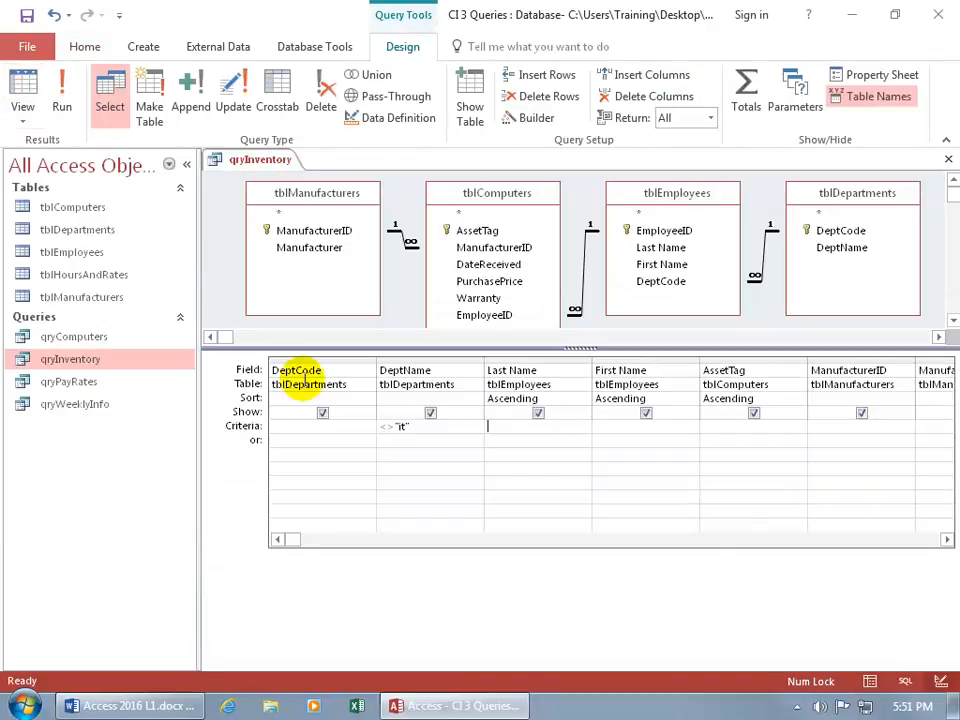
double_click(409, 425)
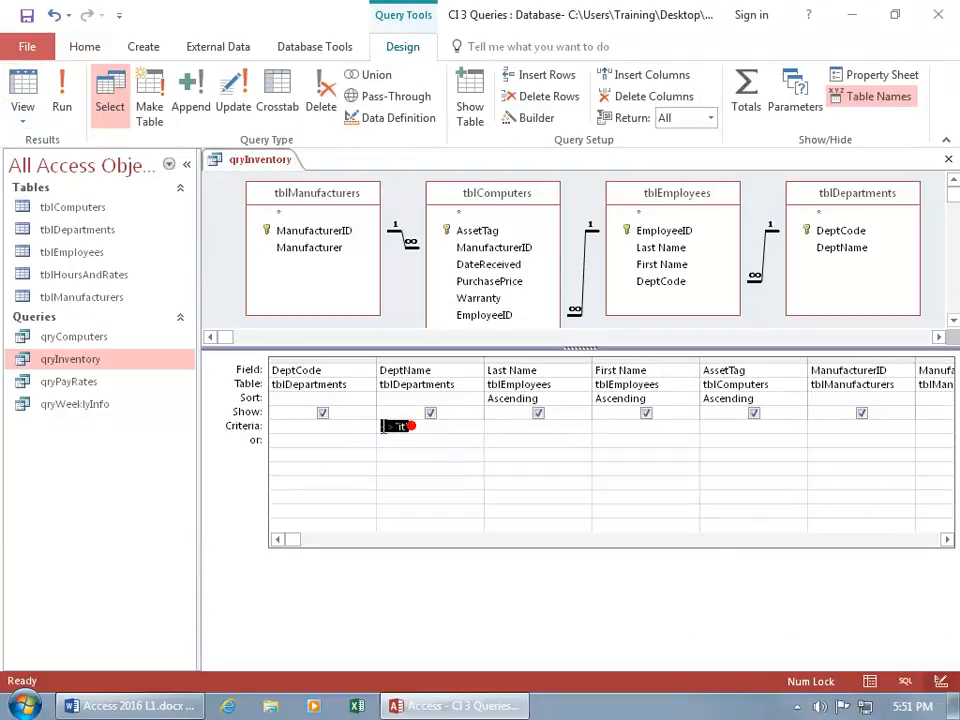
key(Delete)
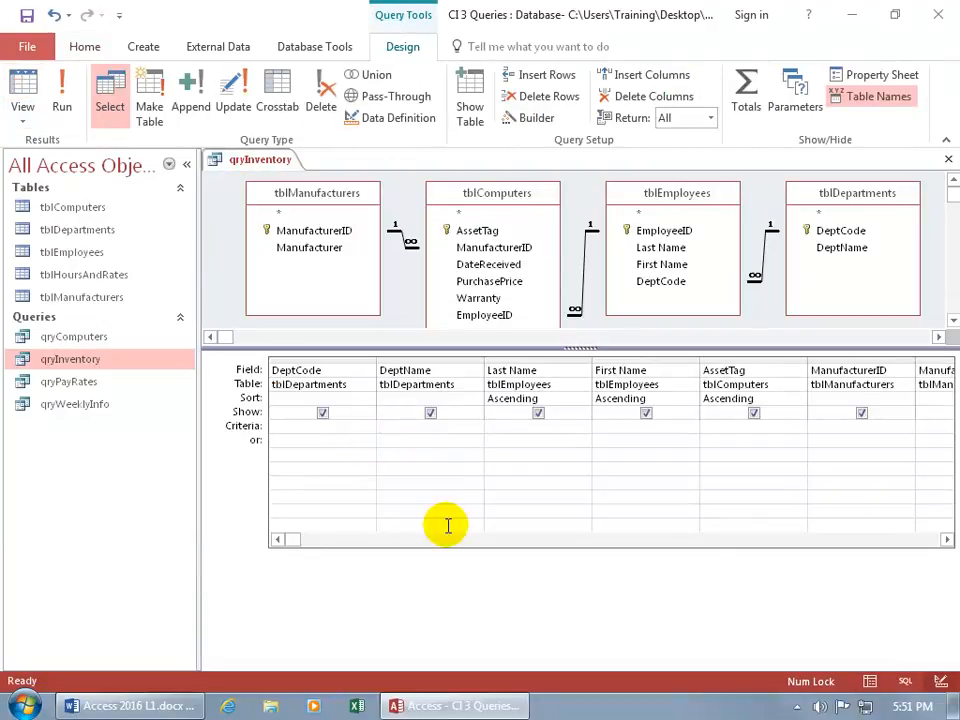
- Set the Last Name criterion to >"k" and show the results in Datasheet View
click(512, 428)
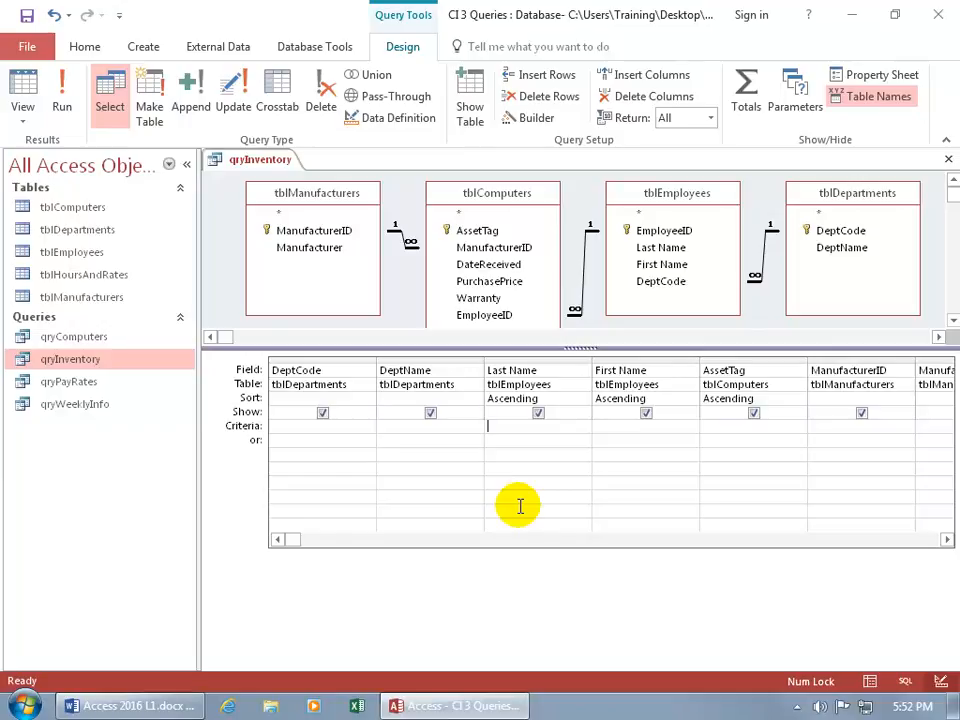
text(>)
text(k)
key(Tab)
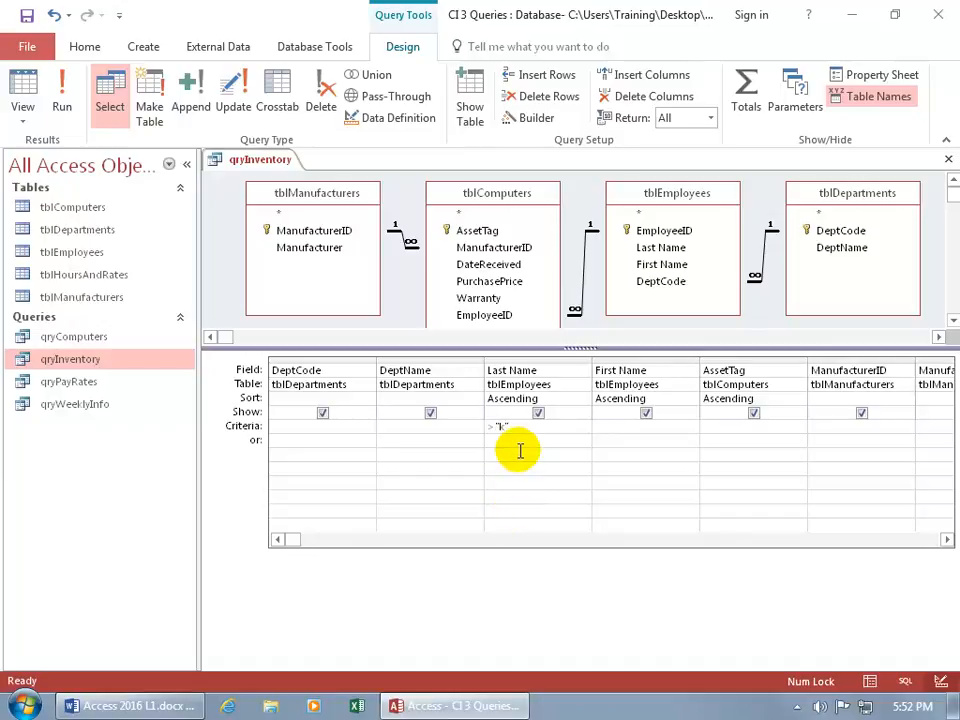
click(24, 95)
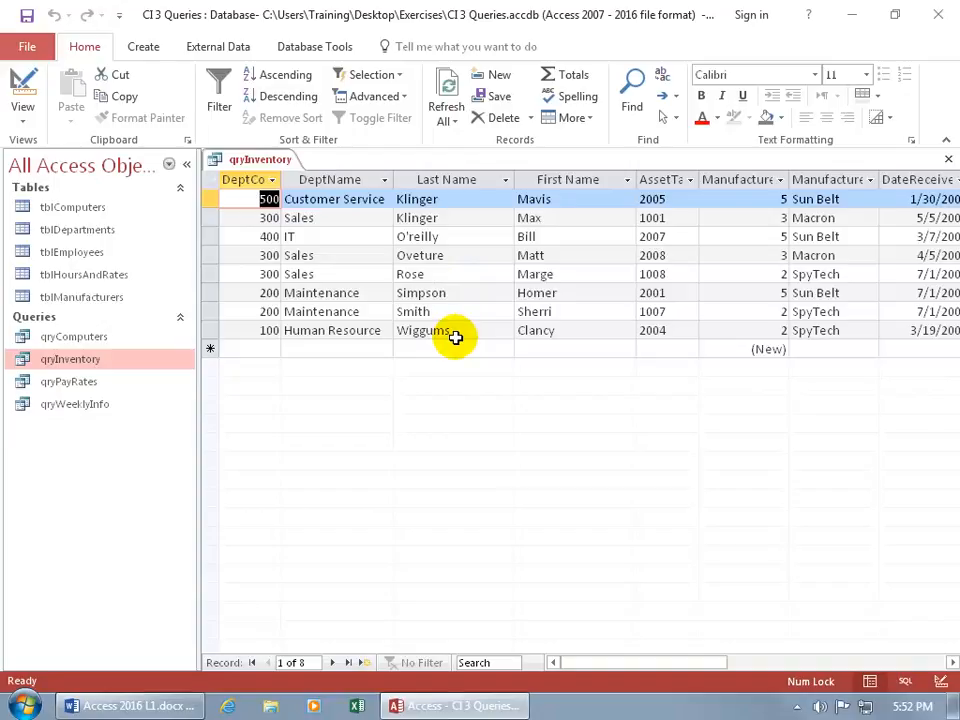
- Change the Last Name criterion to <"k" in Design View and show the results in Datasheet View
right_click(224, 162)
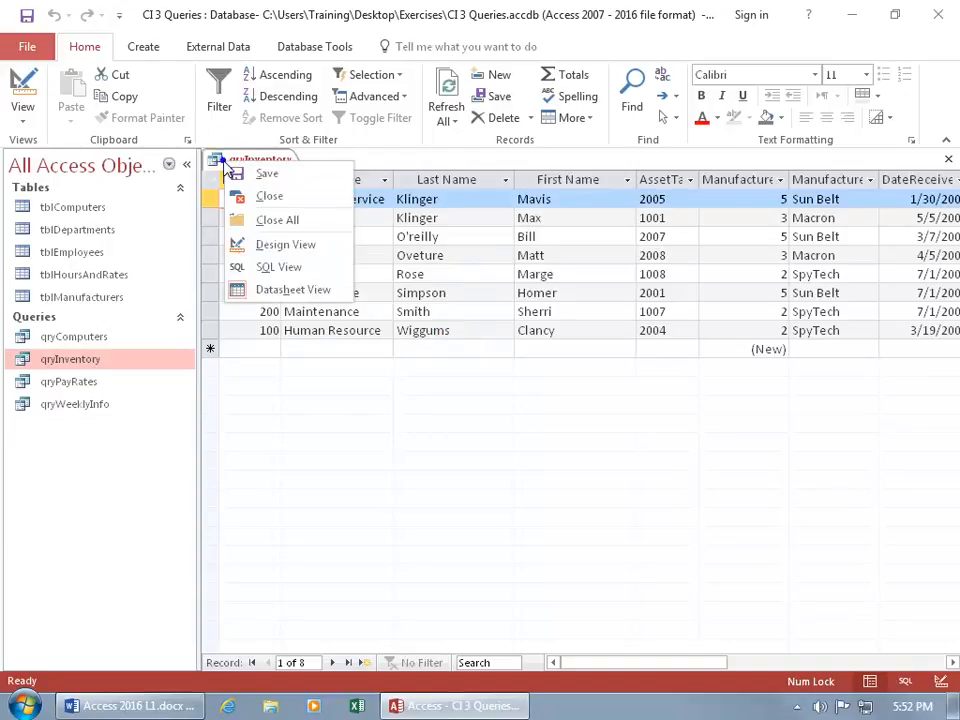
click(262, 244)
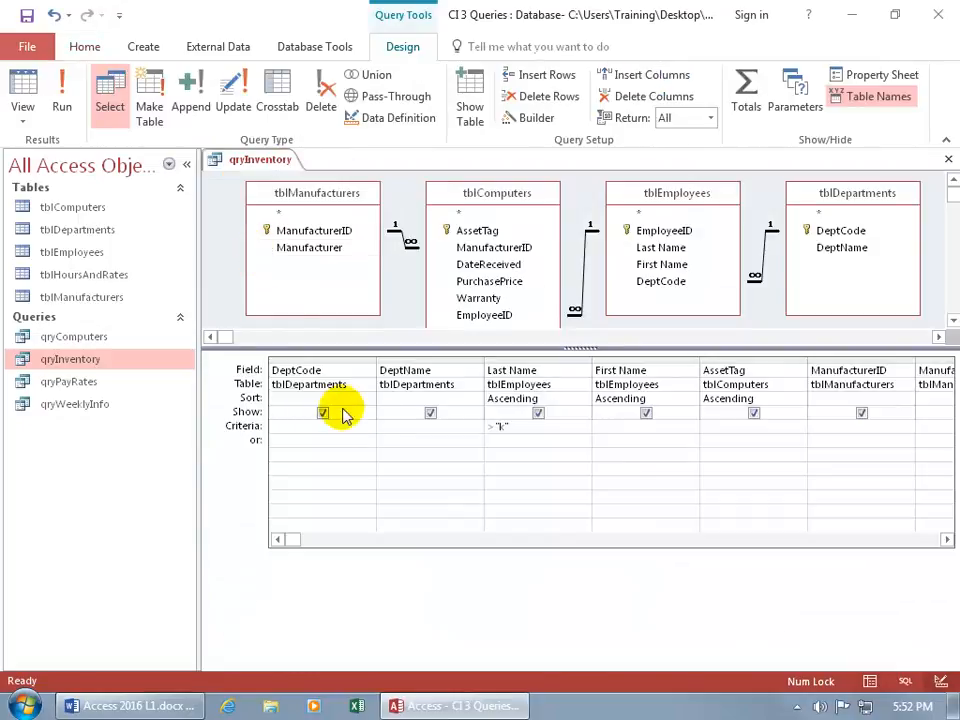
key(BackSpace)
text(<)
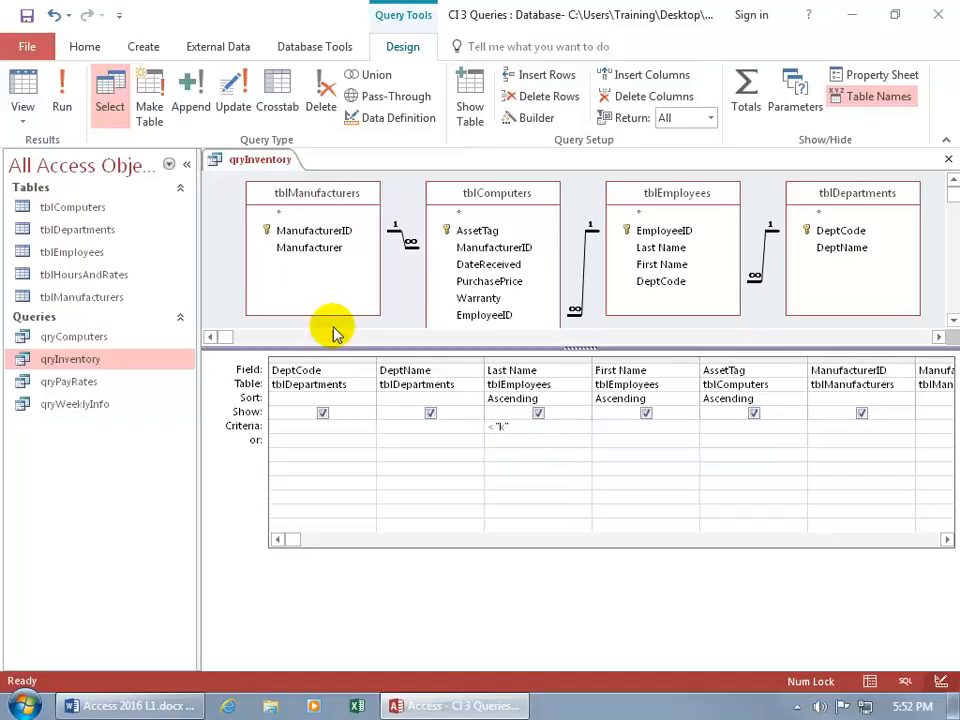
click(20, 90)
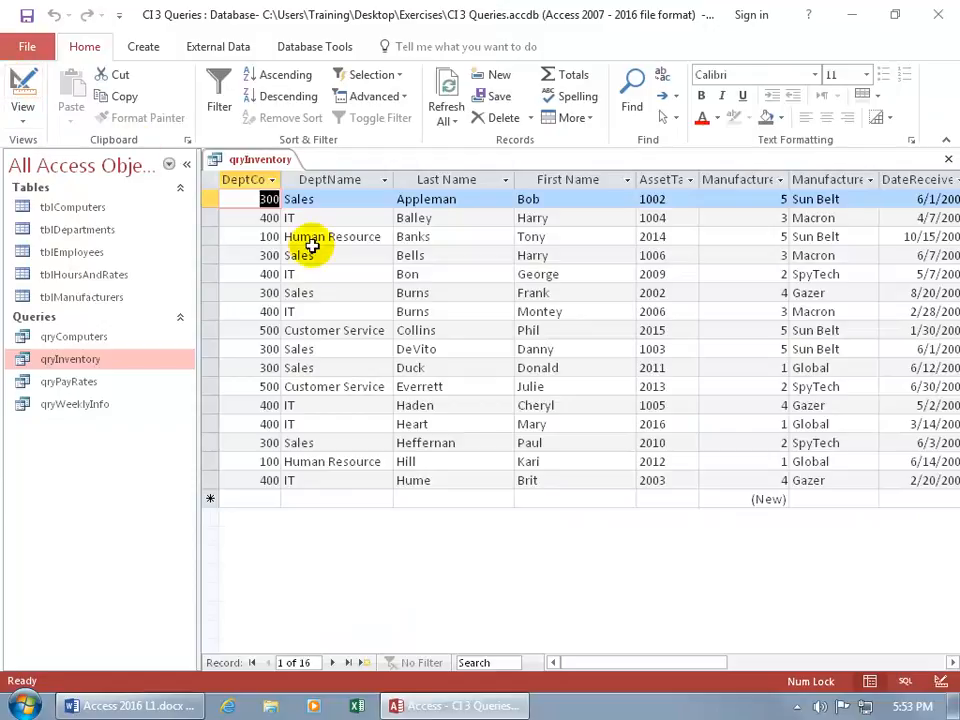